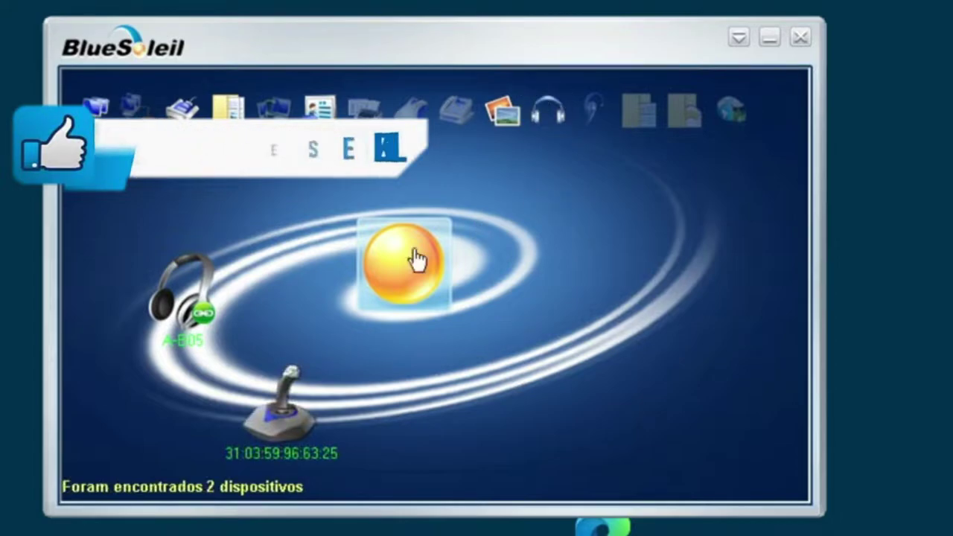
# Pair the detected joystick with the computer over Bluetooth.
pyautogui.rightClick(289, 419)
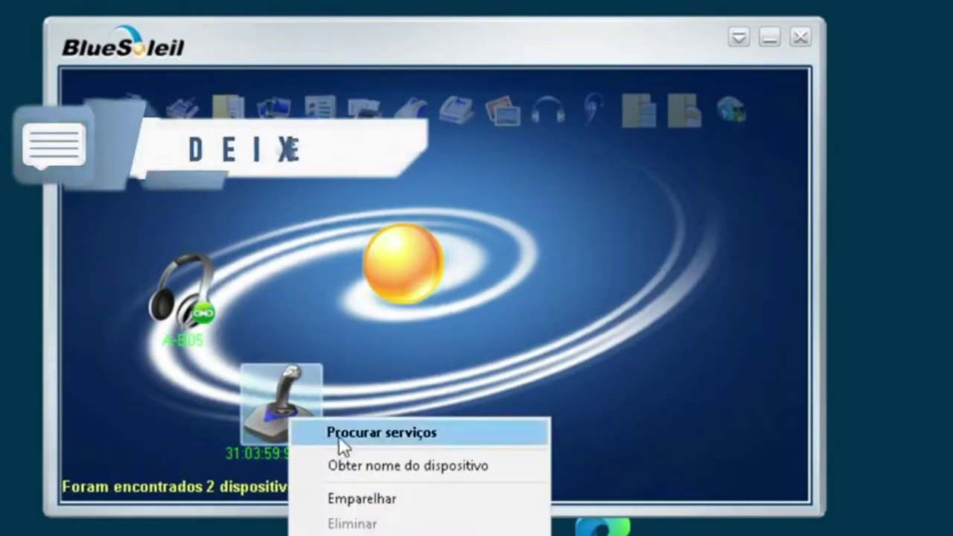
pyautogui.click(373, 499)
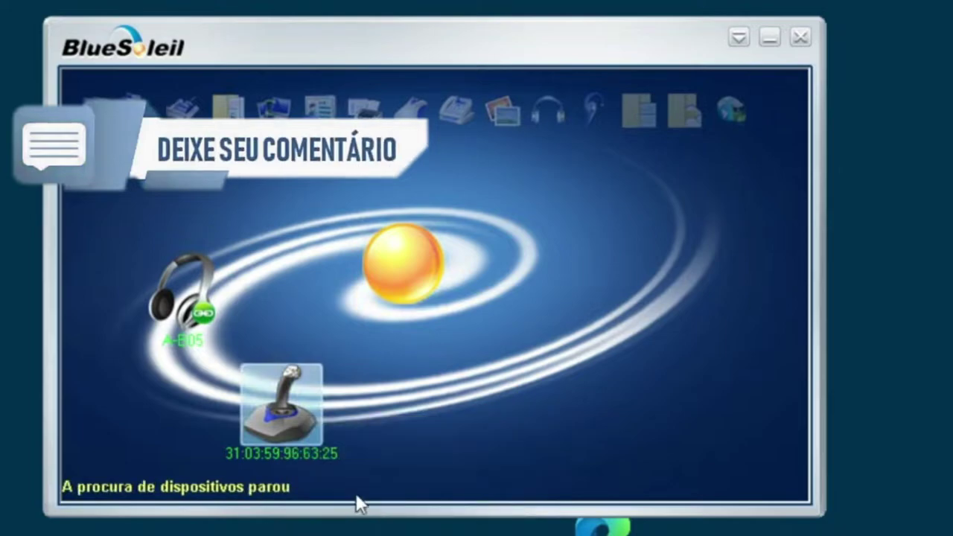
pyautogui.rightClick(309, 415)
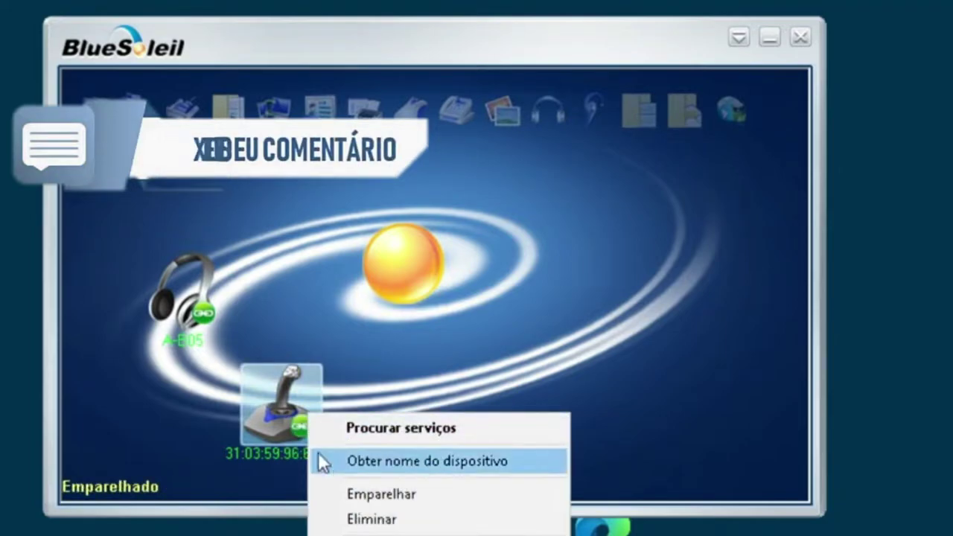
pyautogui.click(588, 317)
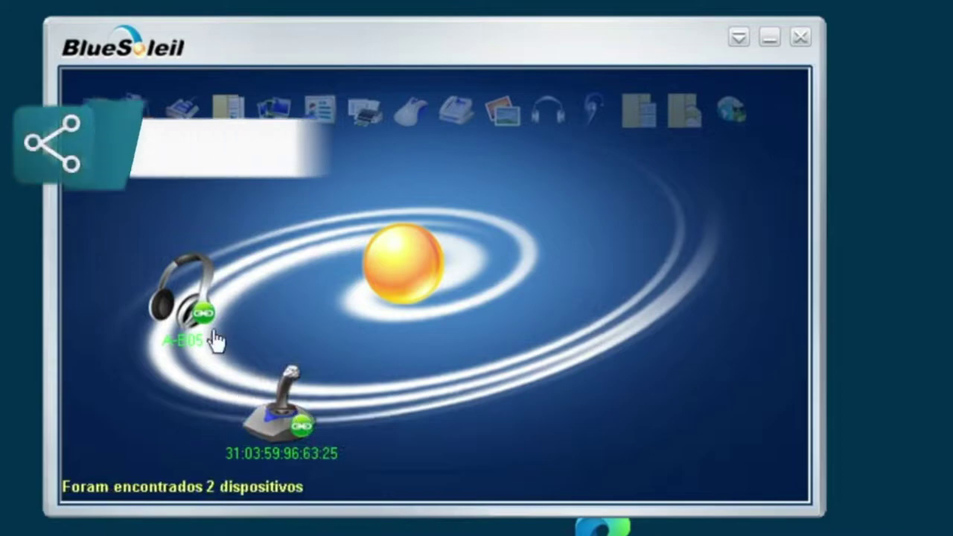
# Search the paired joystick's services and connect its Bluetooth human interface device service.
pyautogui.moveTo(276, 385)
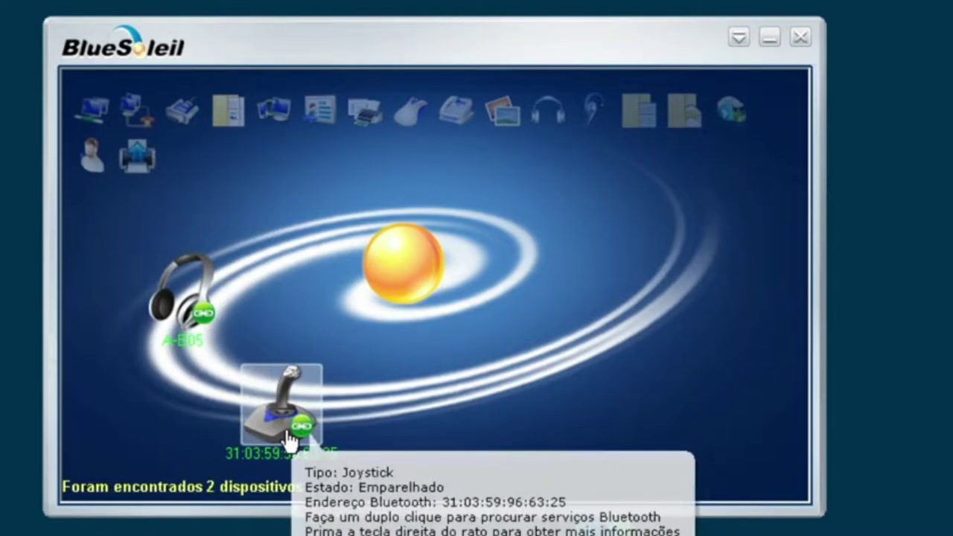
pyautogui.rightClick(289, 441)
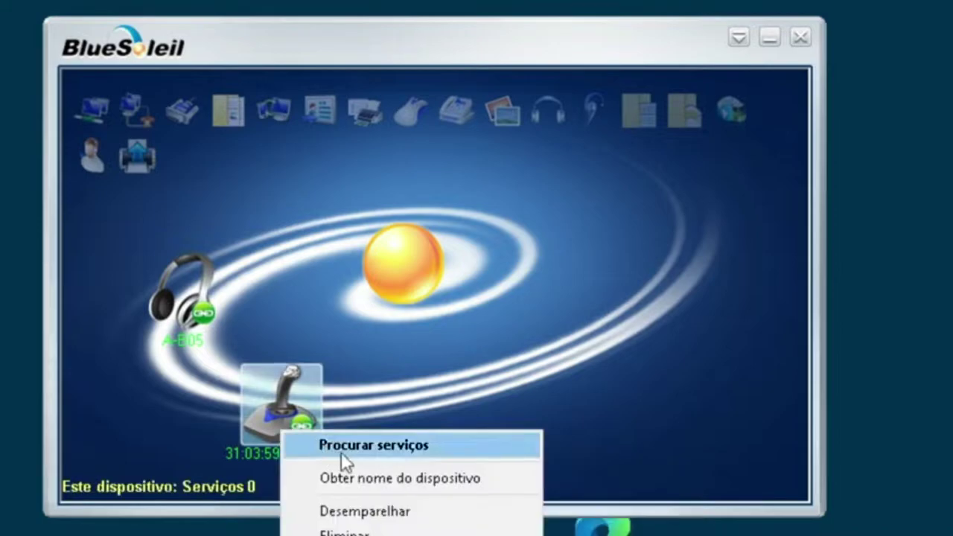
pyautogui.click(341, 450)
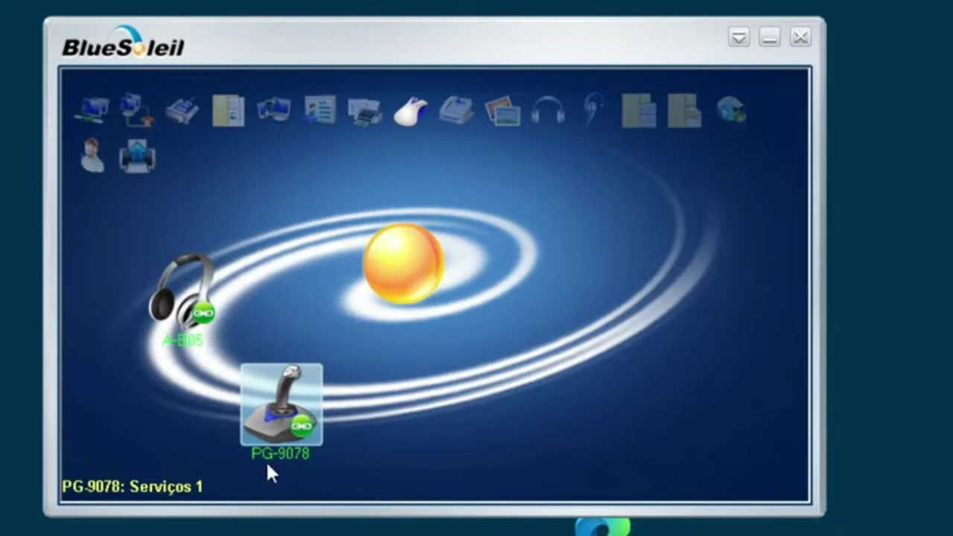
pyautogui.rightClick(305, 420)
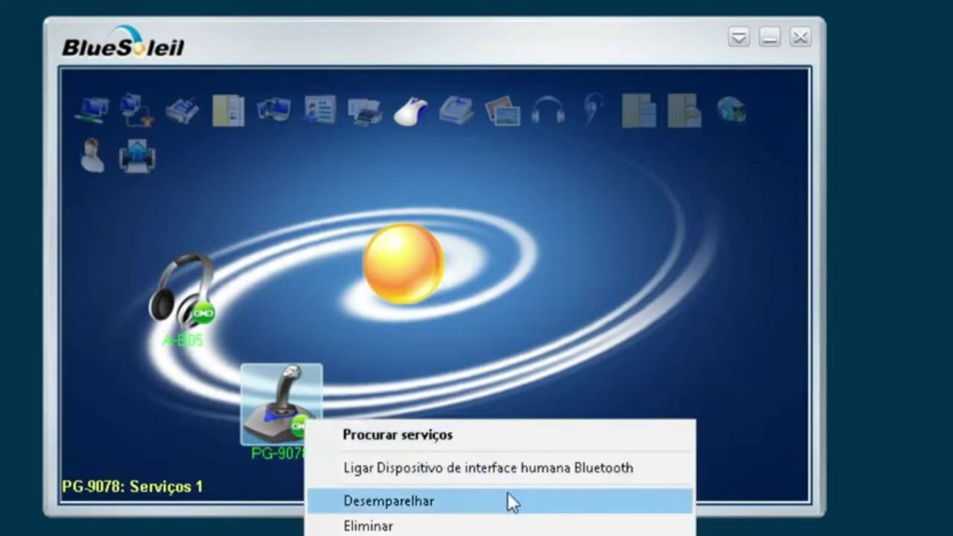
pyautogui.click(447, 470)
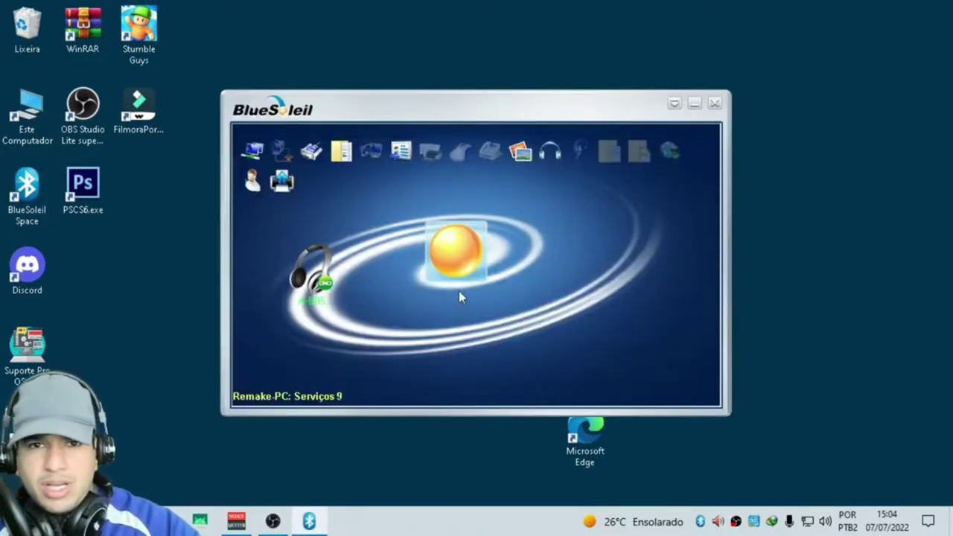
# Search for nearby Bluetooth devices and pair the joystick that is found.
pyautogui.moveTo(450, 280)
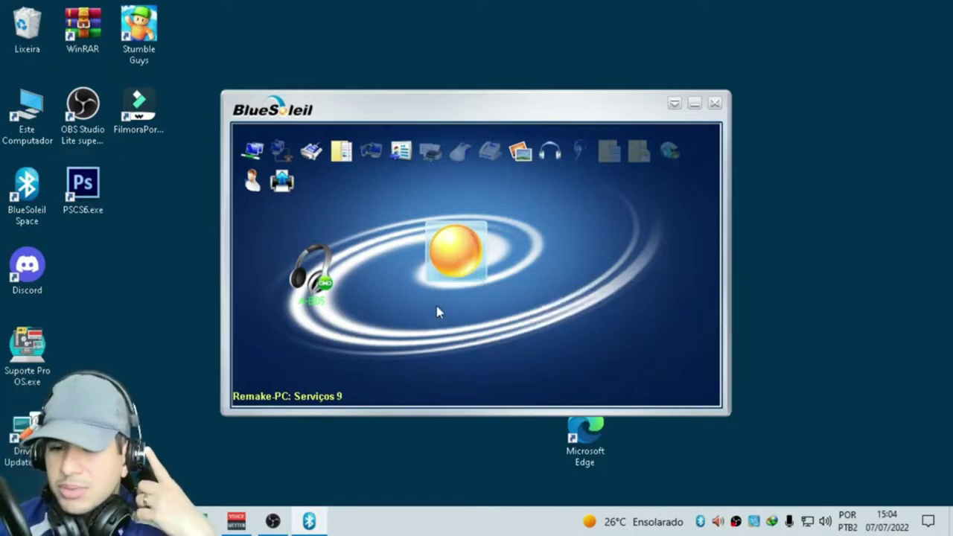
pyautogui.rightClick(443, 272)
pyautogui.click(486, 282)
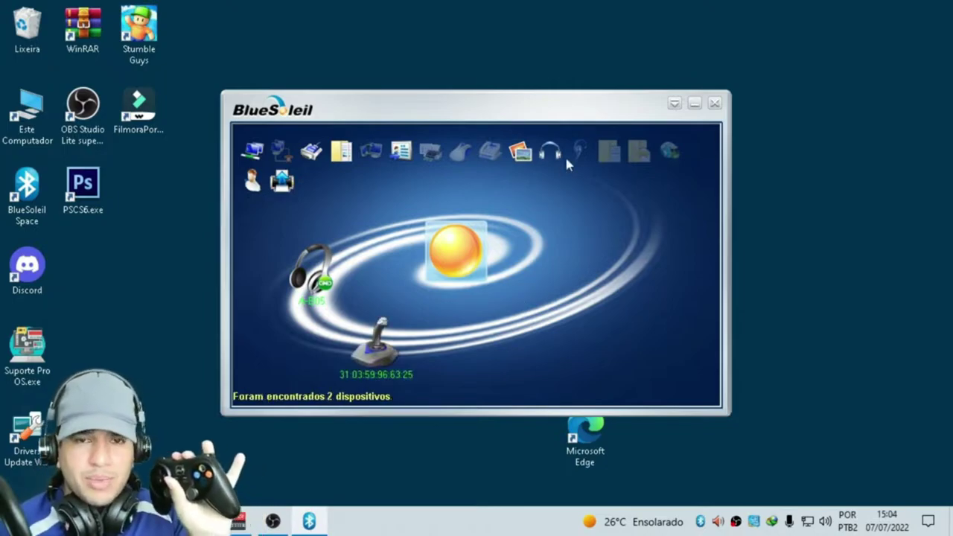
pyautogui.rightClick(380, 355)
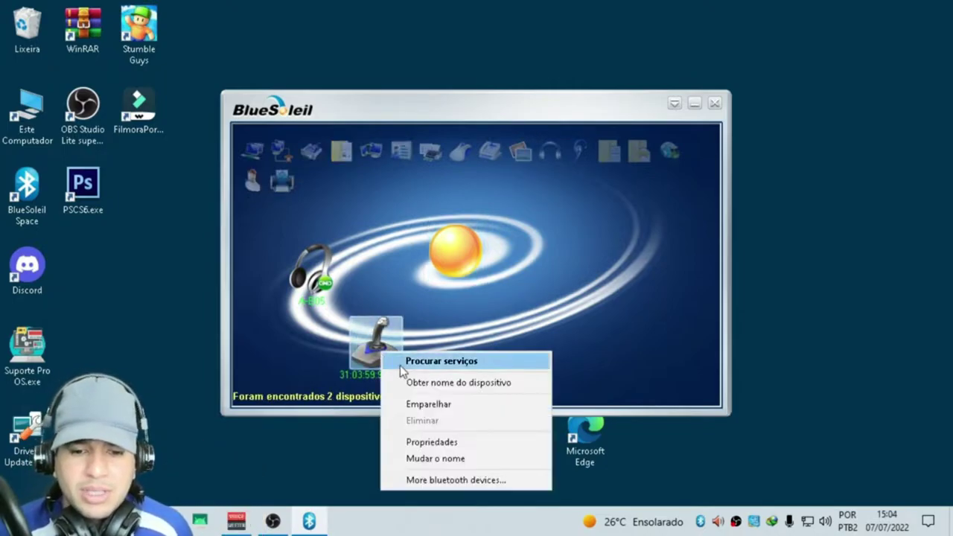
pyautogui.click(437, 404)
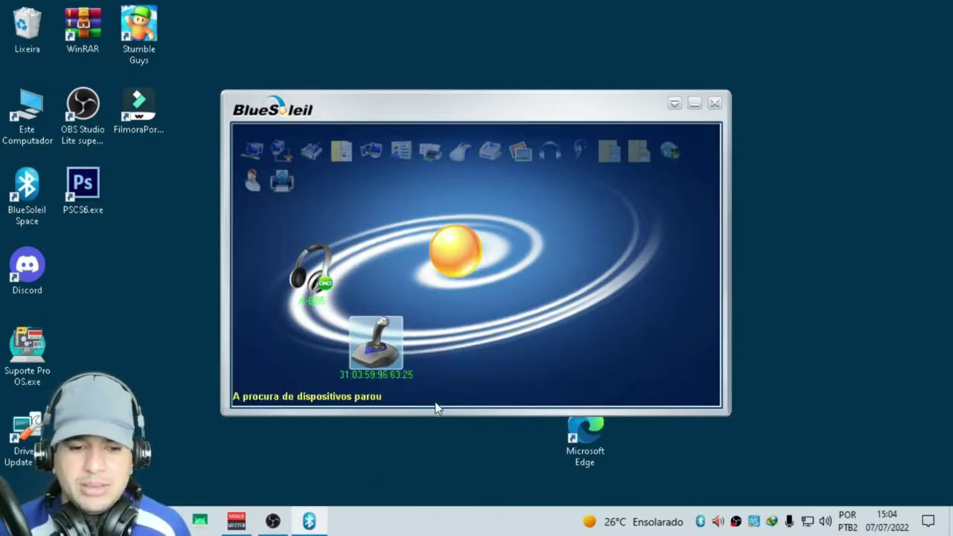
pyautogui.rightClick(393, 348)
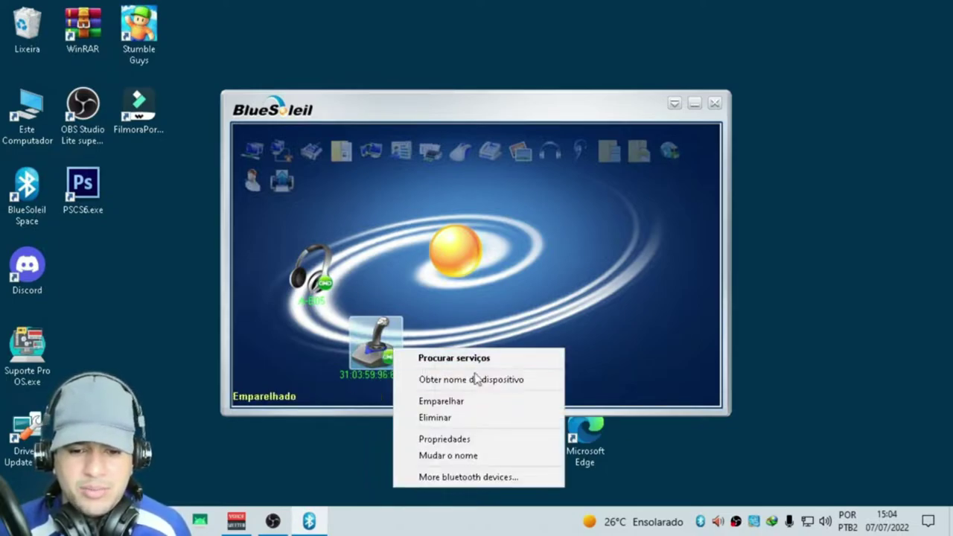
pyautogui.click(577, 290)
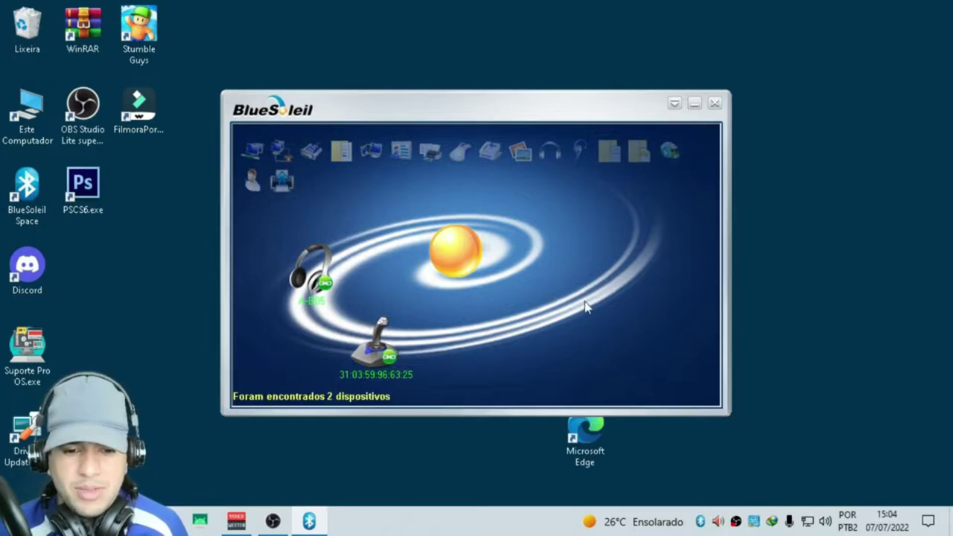
# Look up the services of the newly paired joystick and connect it as a Bluetooth human interface device.
pyautogui.moveTo(372, 332)
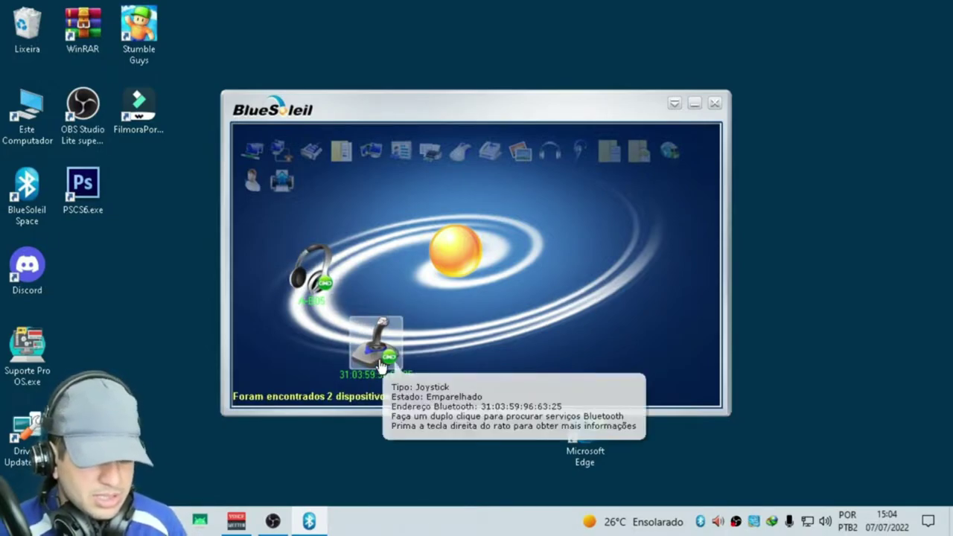
pyautogui.rightClick(378, 360)
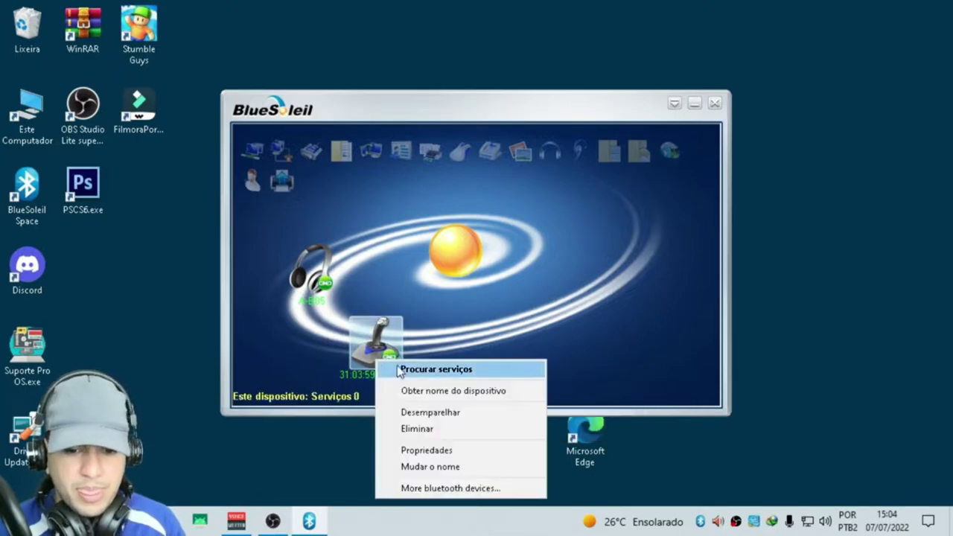
pyautogui.click(415, 370)
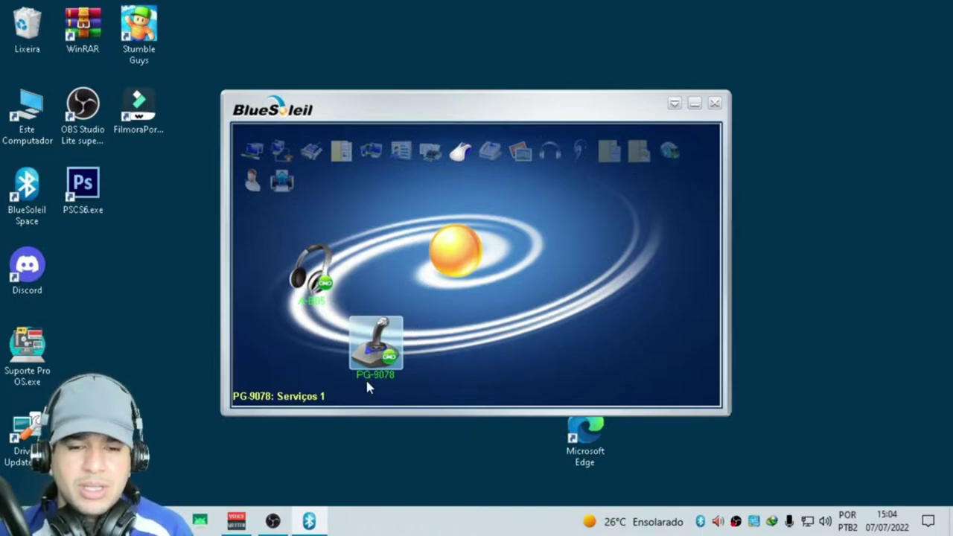
pyautogui.rightClick(393, 352)
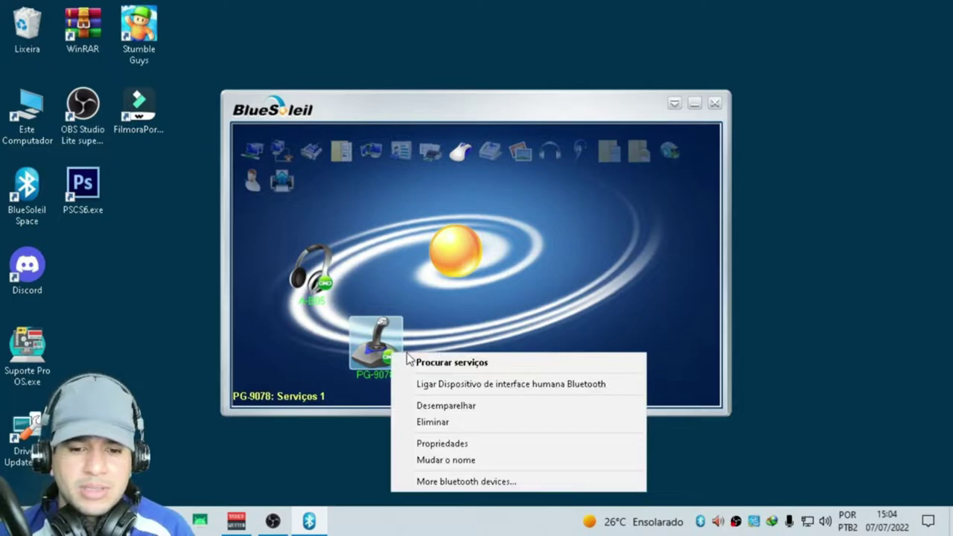
pyautogui.click(486, 384)
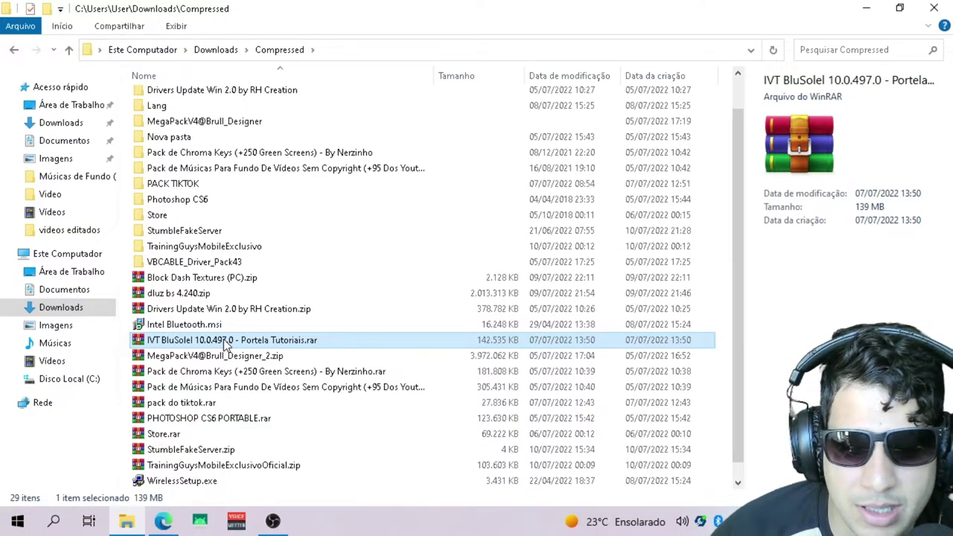
# Extract the archive IVT BluSolel 10.0.497.0 - Portela Tutoriais.rar into the Compressed folder.
pyautogui.rightClick(178, 344)
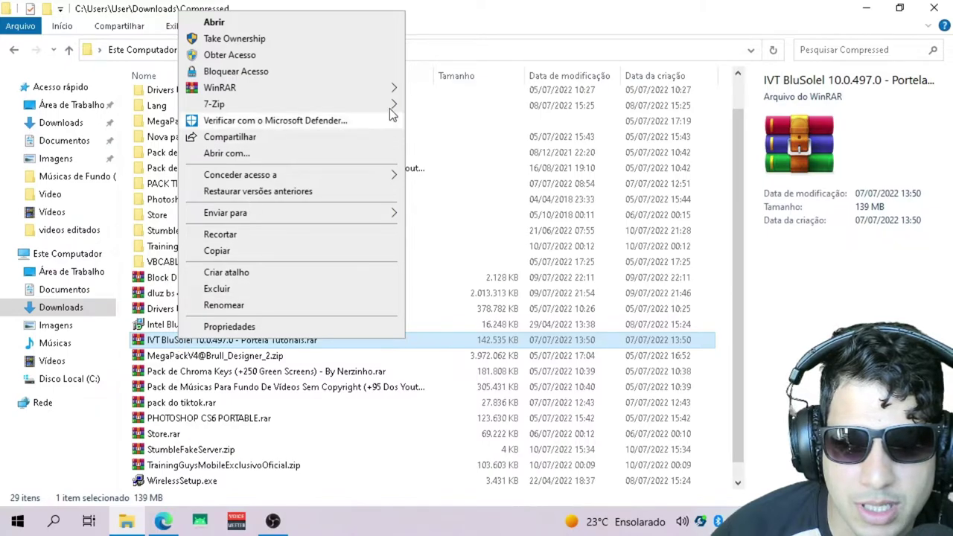
pyautogui.moveTo(397, 90)
pyautogui.click(434, 132)
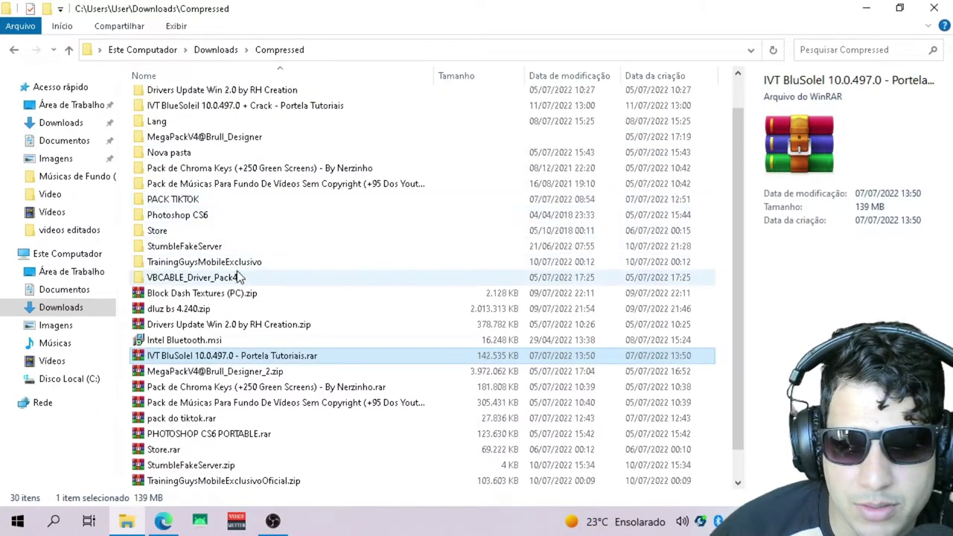
# Go to the install folder inside the extracted BlueSoleil 10.0.497.0 folder and launch setup.exe.
pyautogui.doubleClick(229, 106)
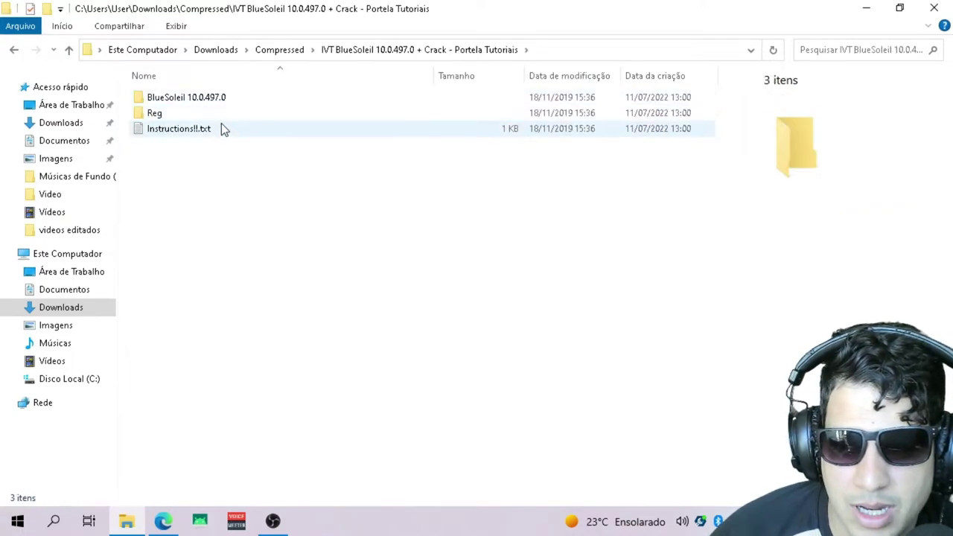
pyautogui.doubleClick(228, 97)
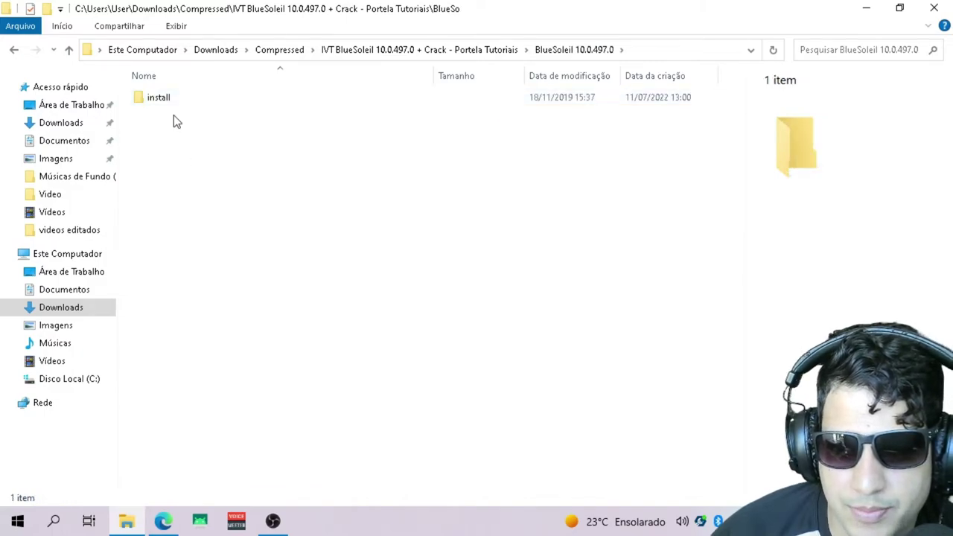
pyautogui.doubleClick(174, 101)
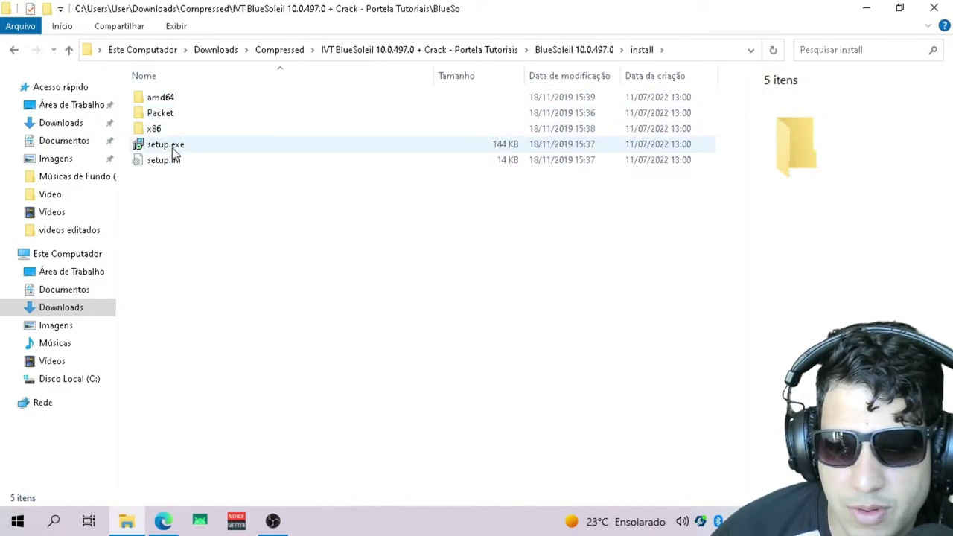
pyautogui.rightClick(173, 148)
pyautogui.click(209, 176)
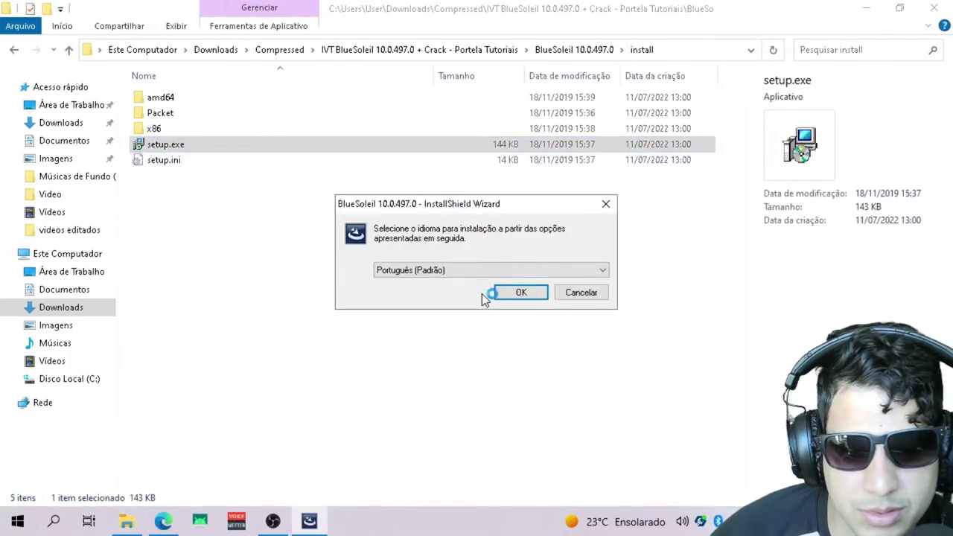
# Keep Português (Padrão) as the installation language and accept the BlueSoleil licence agreement terms.
pyautogui.click(519, 294)
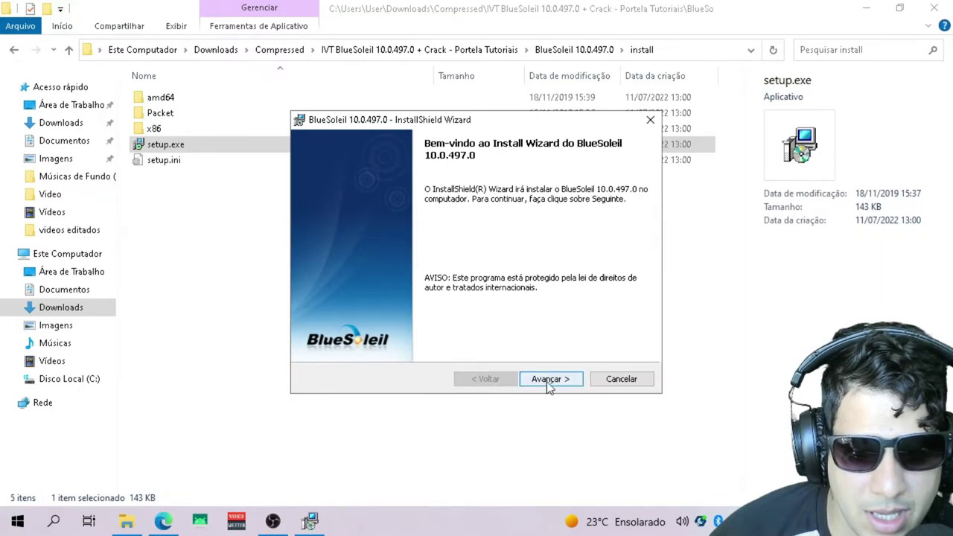
pyautogui.click(540, 380)
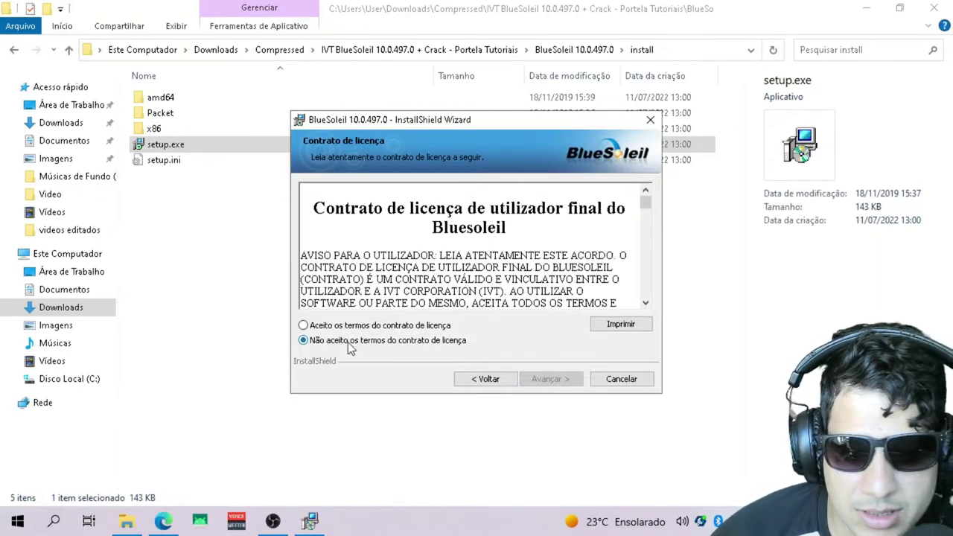
pyautogui.click(303, 326)
pyautogui.click(561, 381)
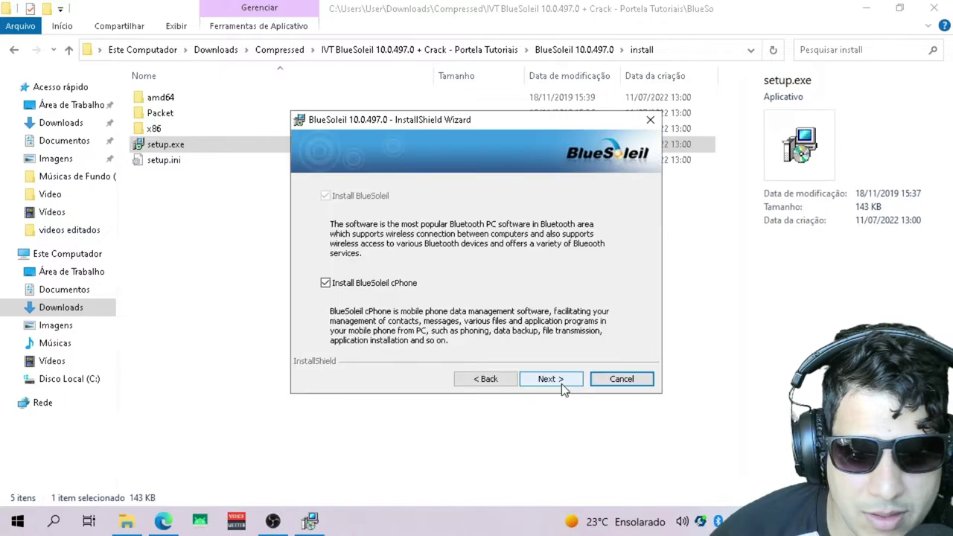
# Install BlueSoleil without BlueSoleil cPhone in the default destination folder, and finish the wizard without restarting the system.
pyautogui.click(326, 283)
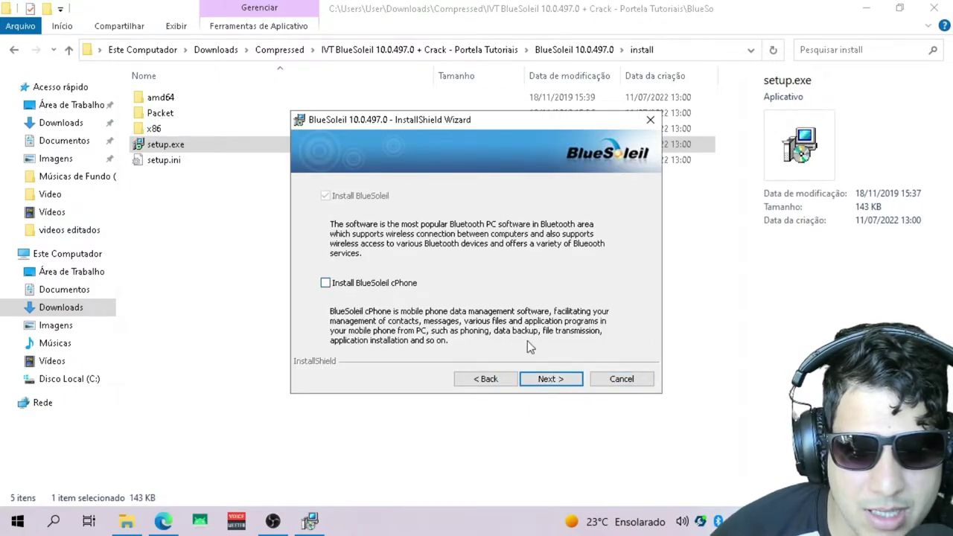
pyautogui.click(548, 379)
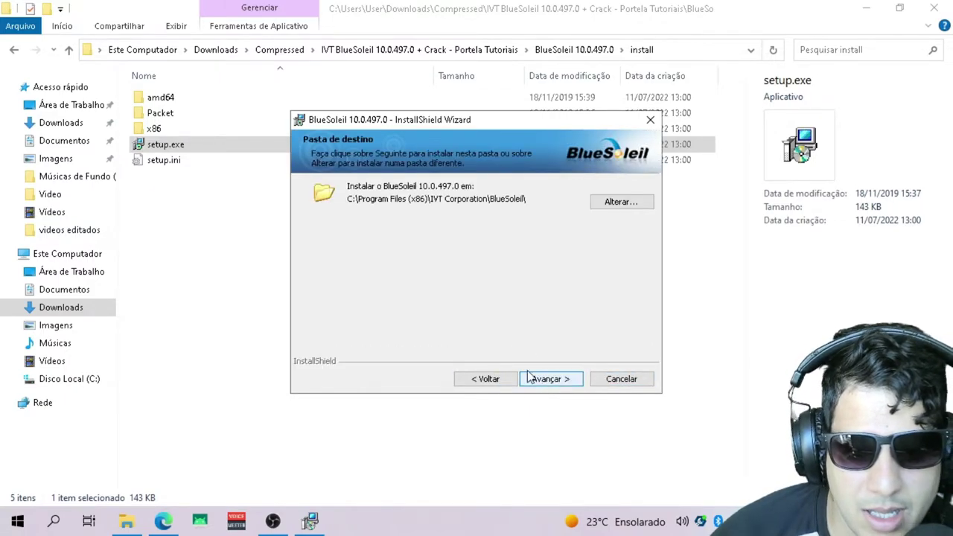
pyautogui.click(545, 382)
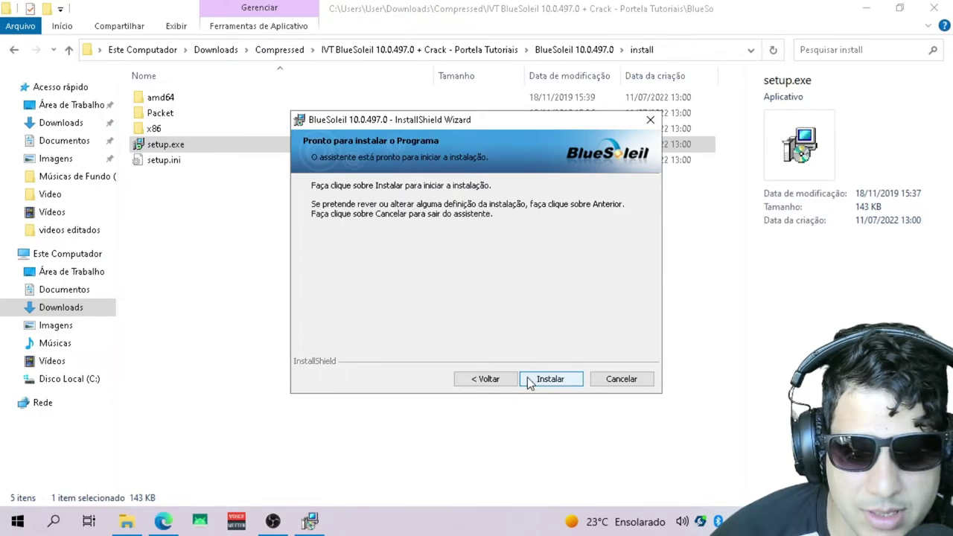
pyautogui.click(531, 381)
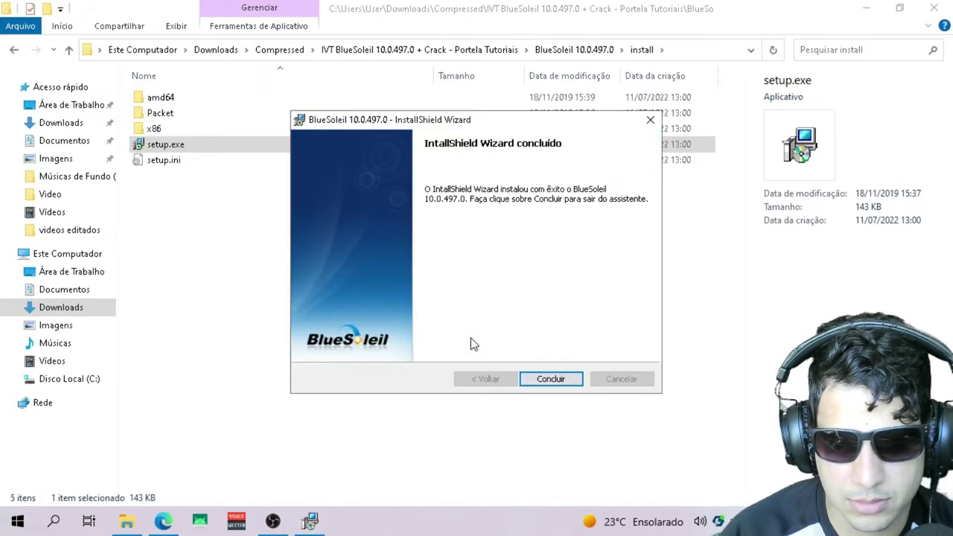
pyautogui.click(551, 379)
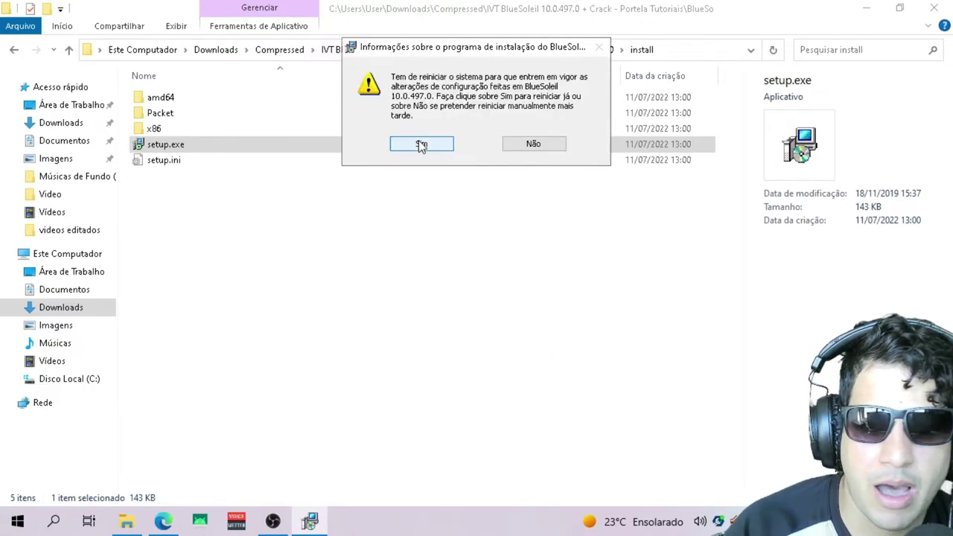
pyautogui.click(534, 147)
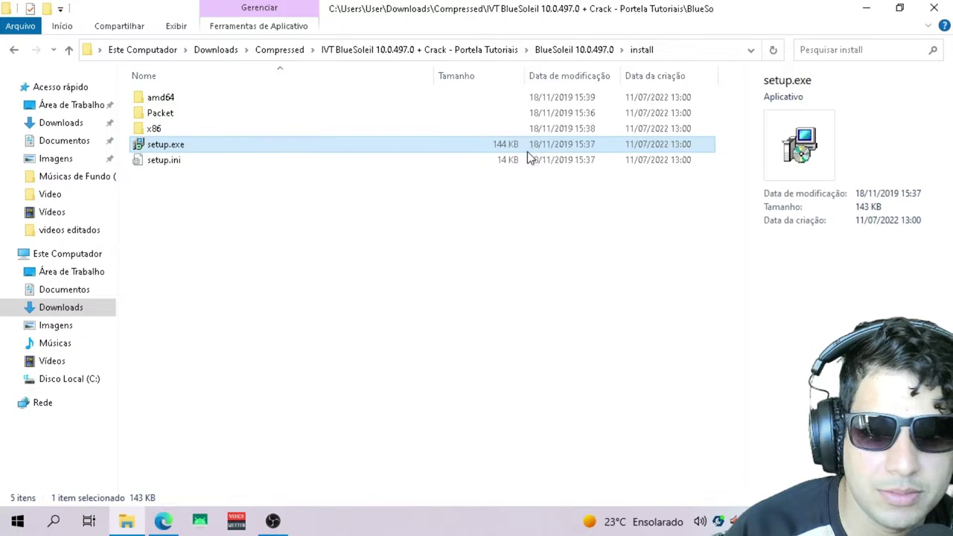
# Merge x64.reg from the extracted package's Reg folder into the Windows registry and accept the confirmation.
pyautogui.click(13, 52)
pyautogui.click(13, 52)
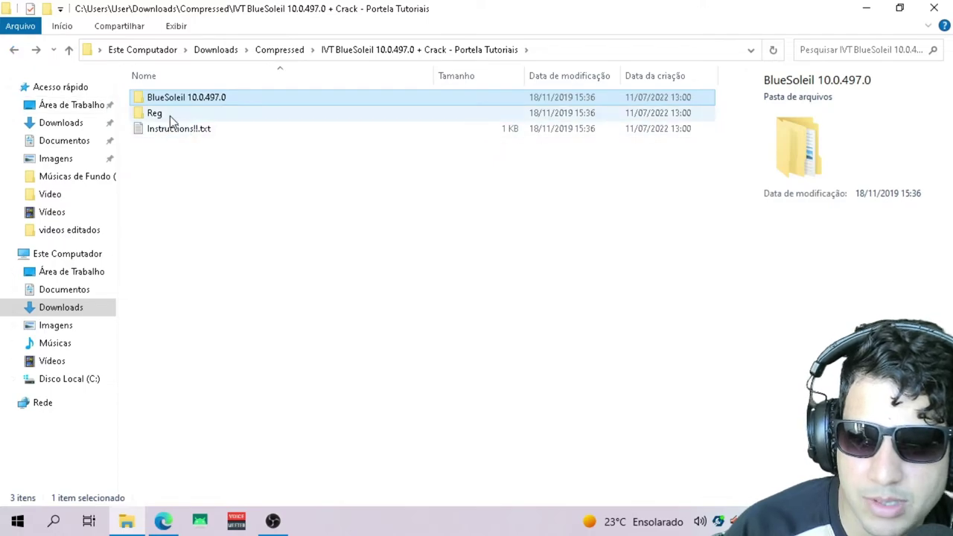
pyautogui.doubleClick(156, 114)
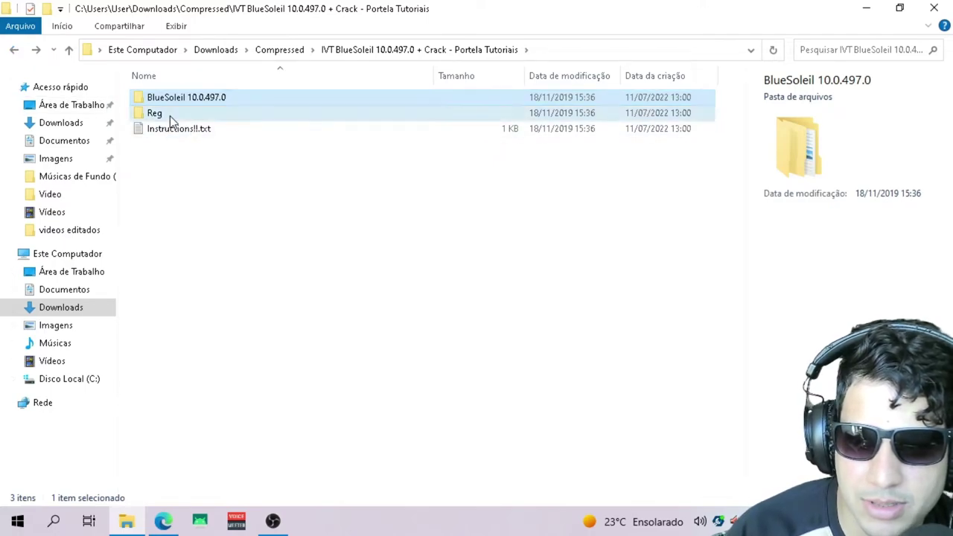
pyautogui.rightClick(157, 100)
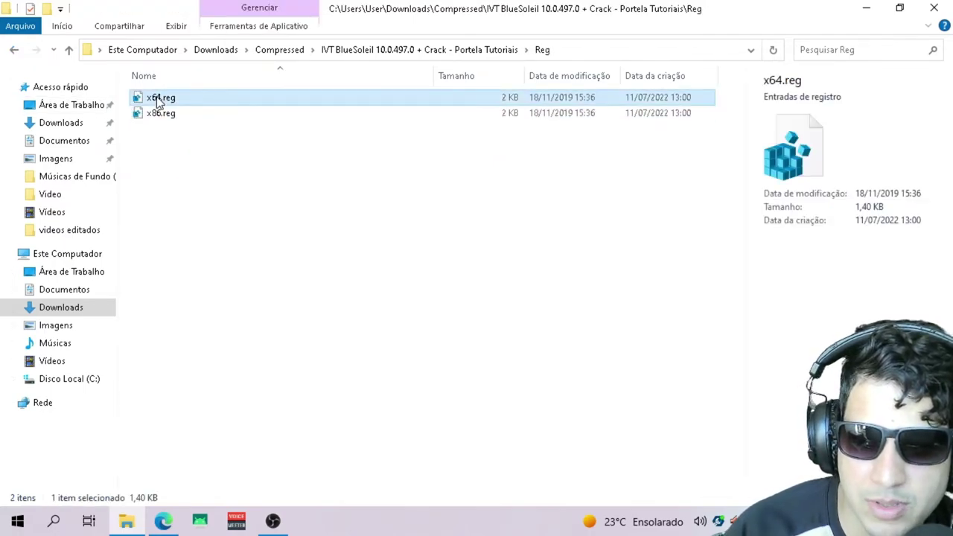
pyautogui.click(141, 102)
pyautogui.doubleClick(143, 102)
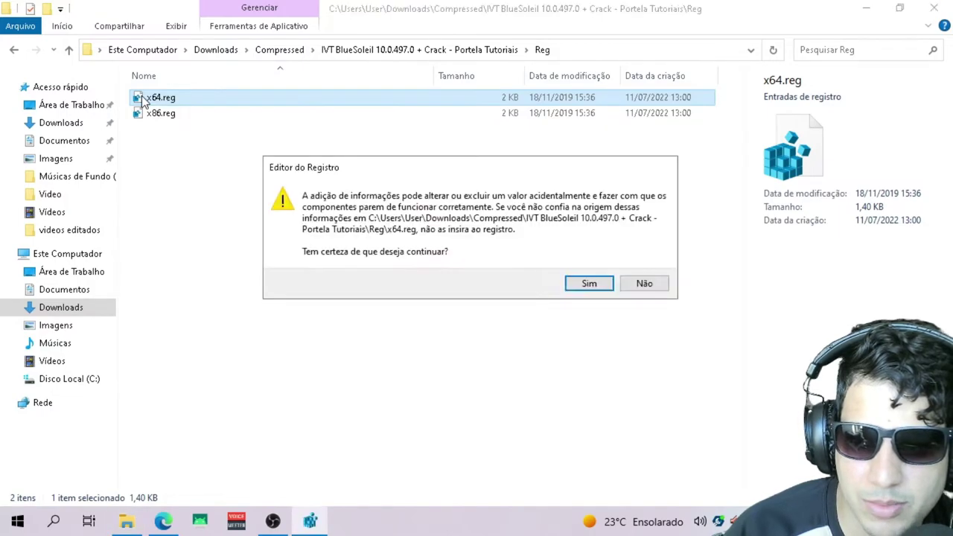
pyautogui.click(602, 293)
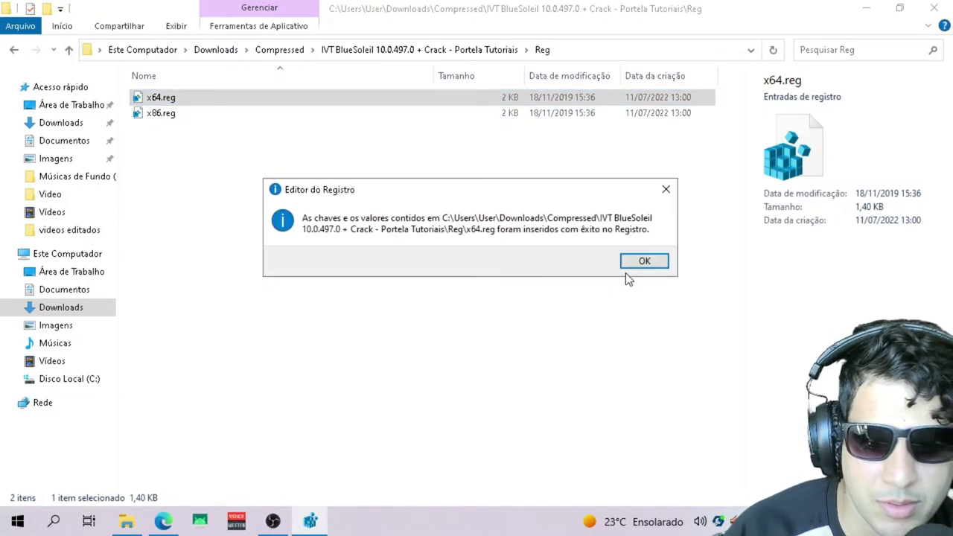
pyautogui.click(643, 262)
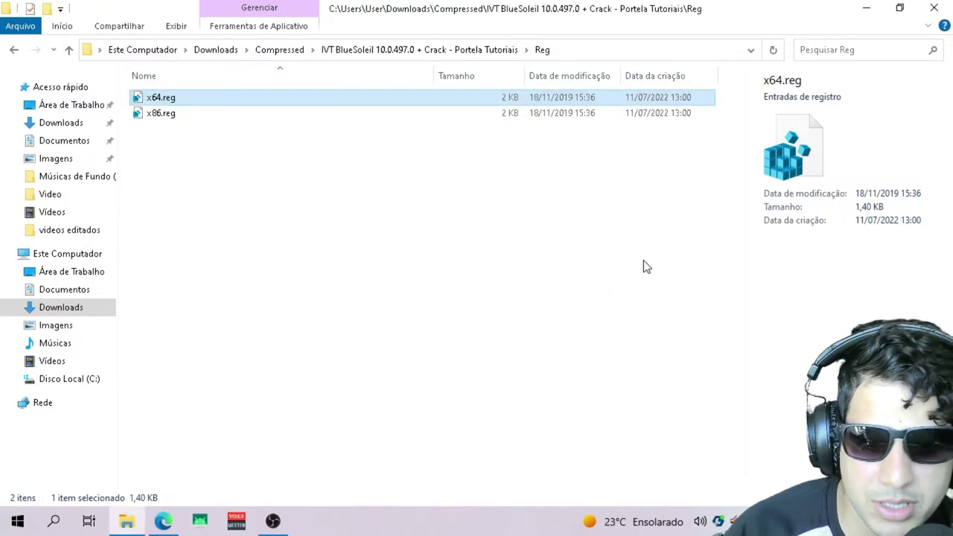
# Copy the five 127.0.0.1 bluesoleil.com host lines from Instructions!!.txt and close the file.
pyautogui.click(13, 51)
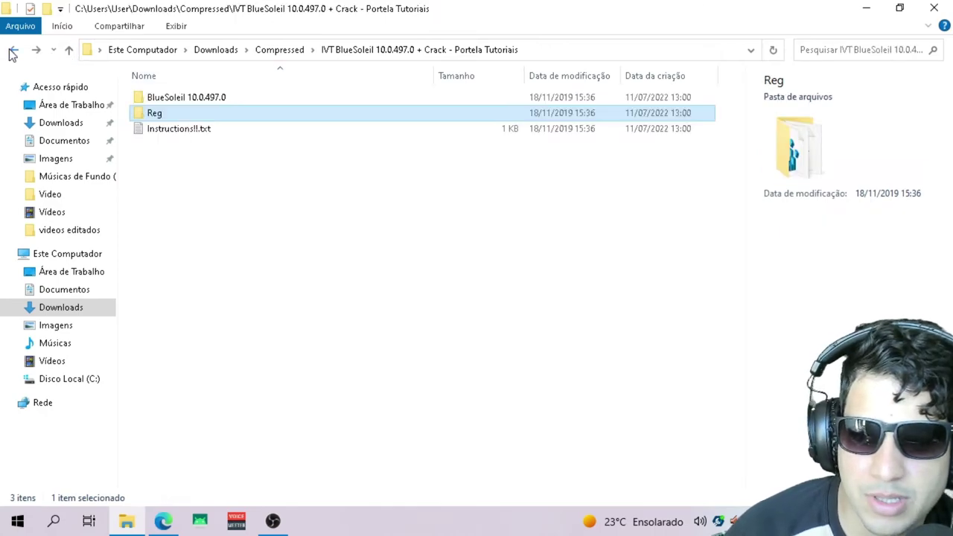
pyautogui.doubleClick(185, 130)
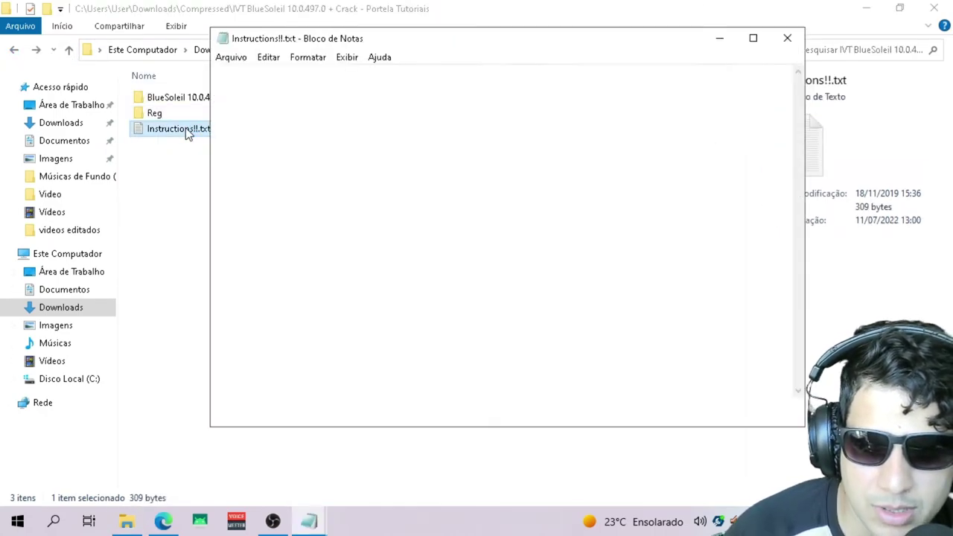
pyautogui.moveTo(230, 125); pyautogui.dragTo(390, 186)
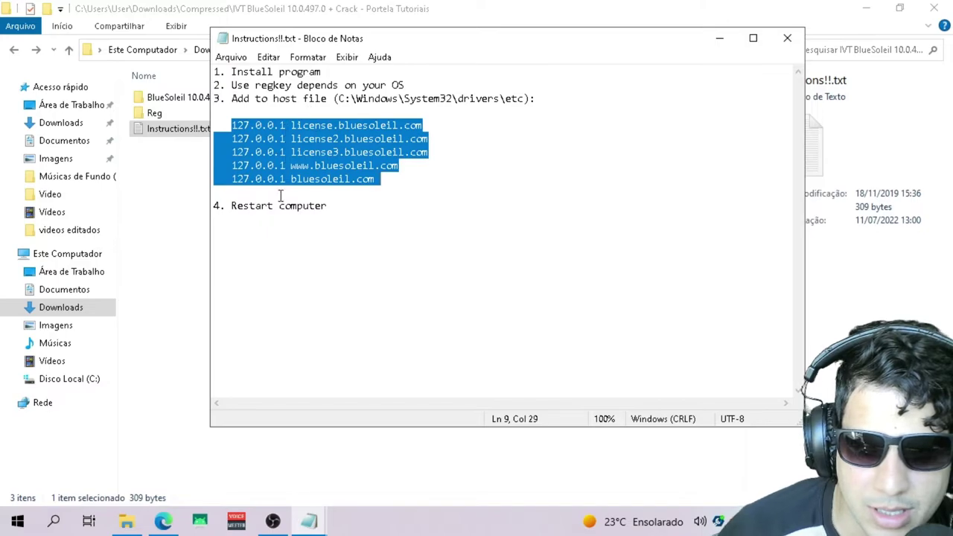
pyautogui.rightClick(300, 128)
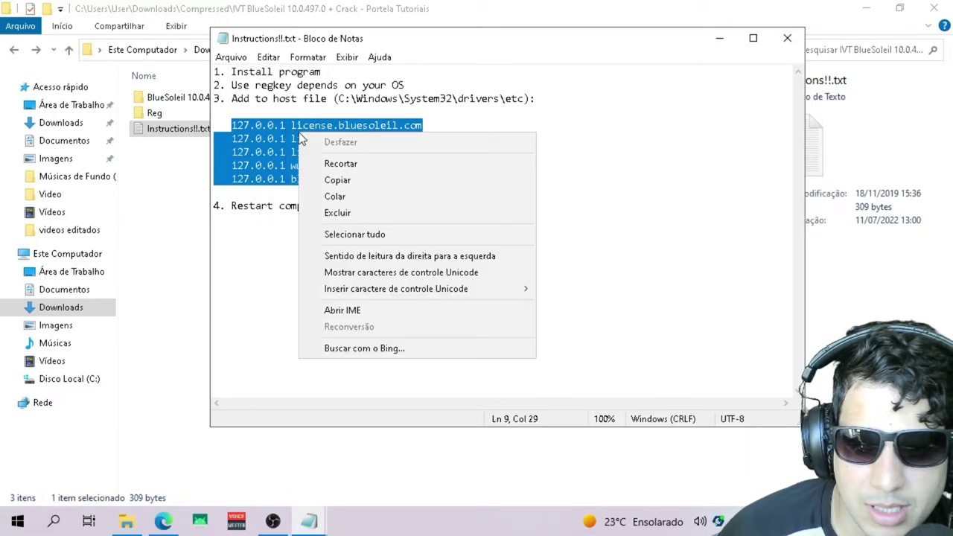
pyautogui.click(354, 183)
pyautogui.click(786, 39)
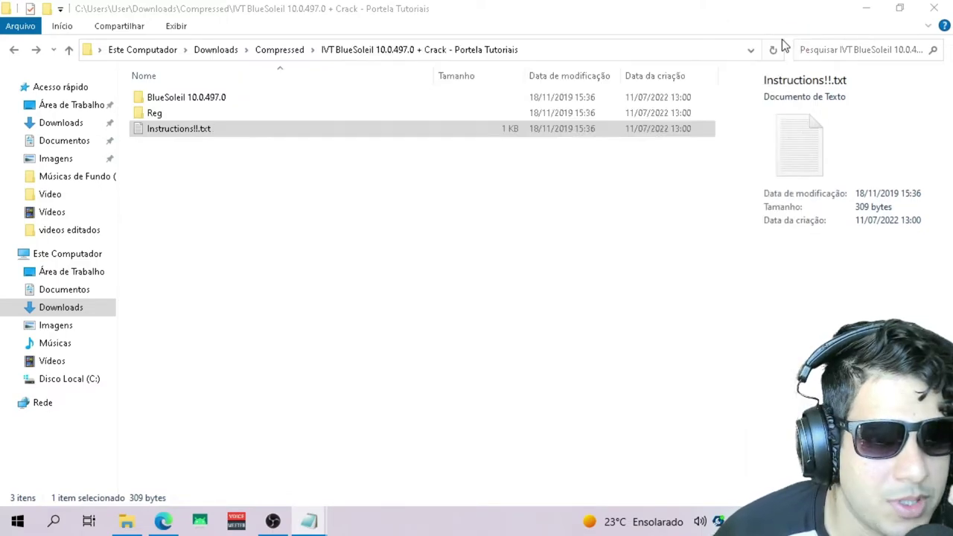
# Find Bloco de Notas in Windows search, run it as administrator, and close the leftover Instructions!!.txt window.
pyautogui.click(51, 524)
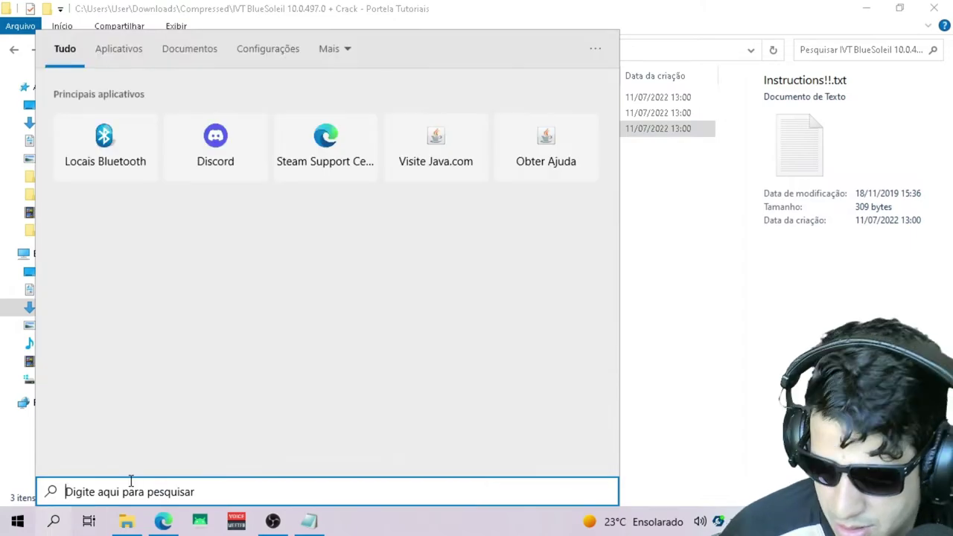
pyautogui.write('blo')
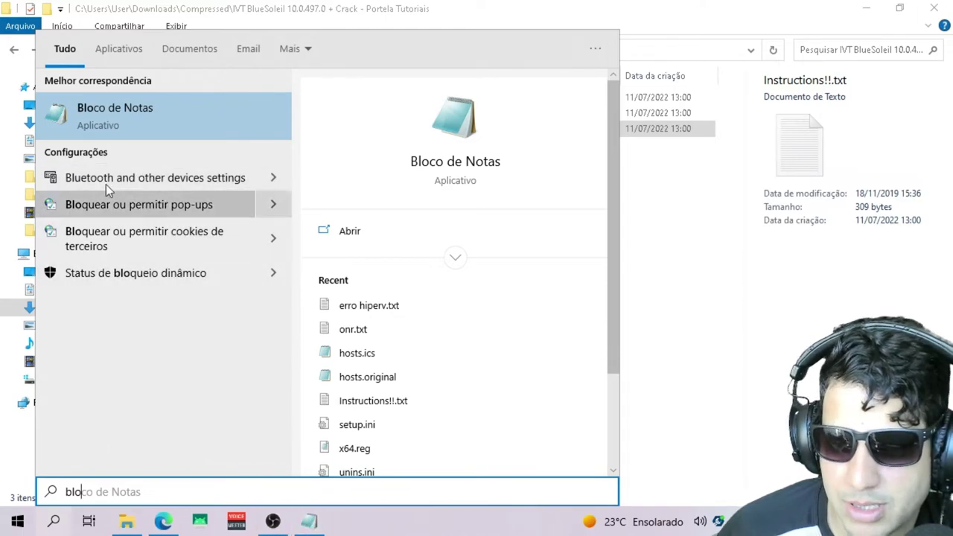
pyautogui.rightClick(103, 117)
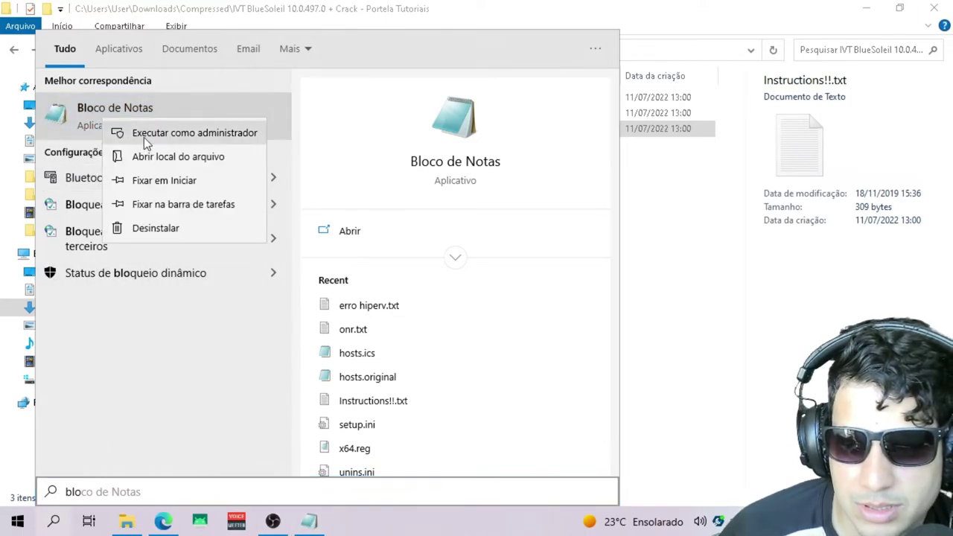
pyautogui.click(144, 137)
pyautogui.moveTo(311, 523)
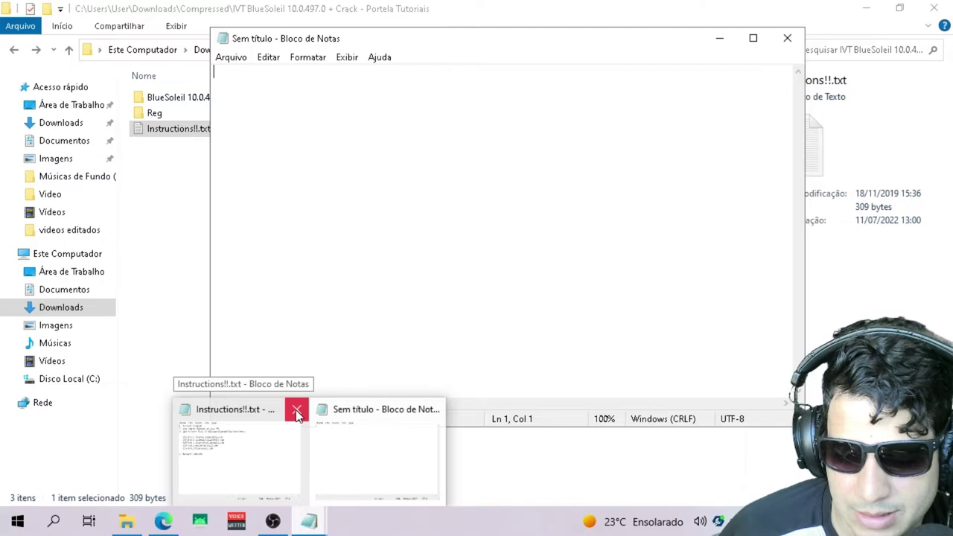
pyautogui.click(296, 409)
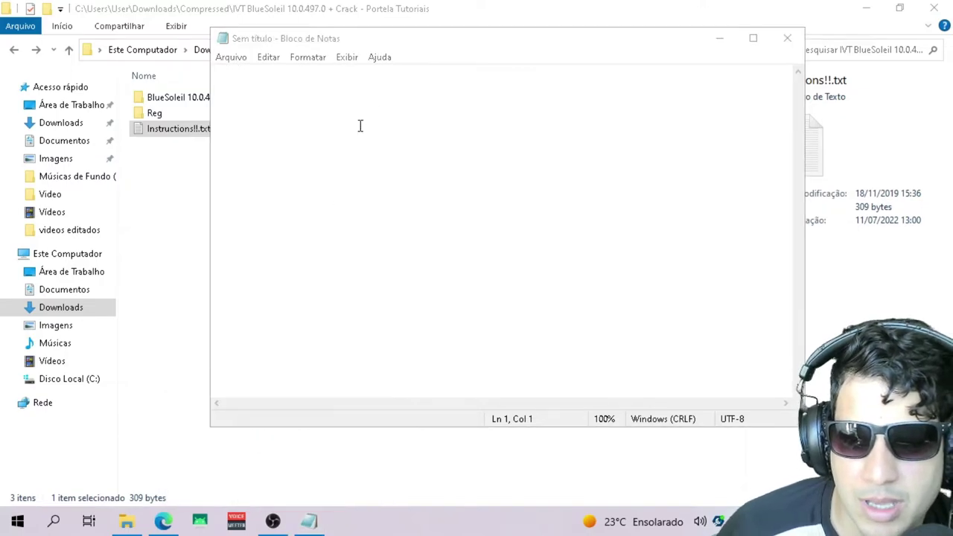
# Start a Save As for the blank note and browse to the Windows folder on Disco Local (C:).
pyautogui.click(226, 62)
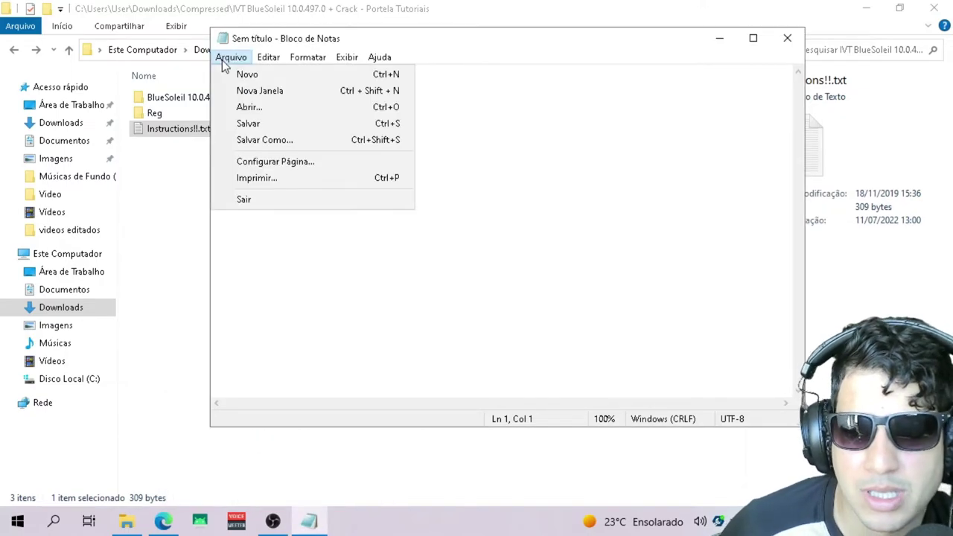
pyautogui.click(272, 144)
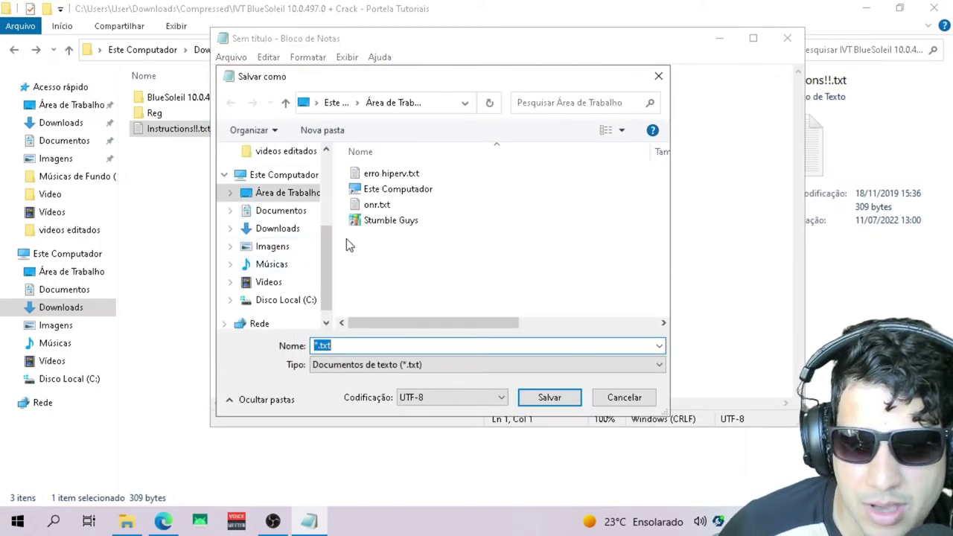
pyautogui.click(289, 300)
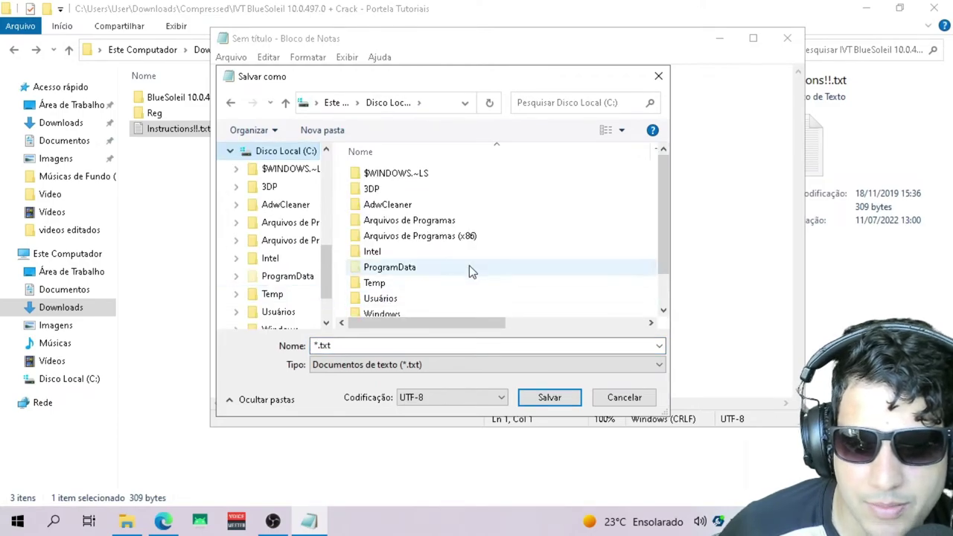
pyautogui.scroll(-1, 469, 265)
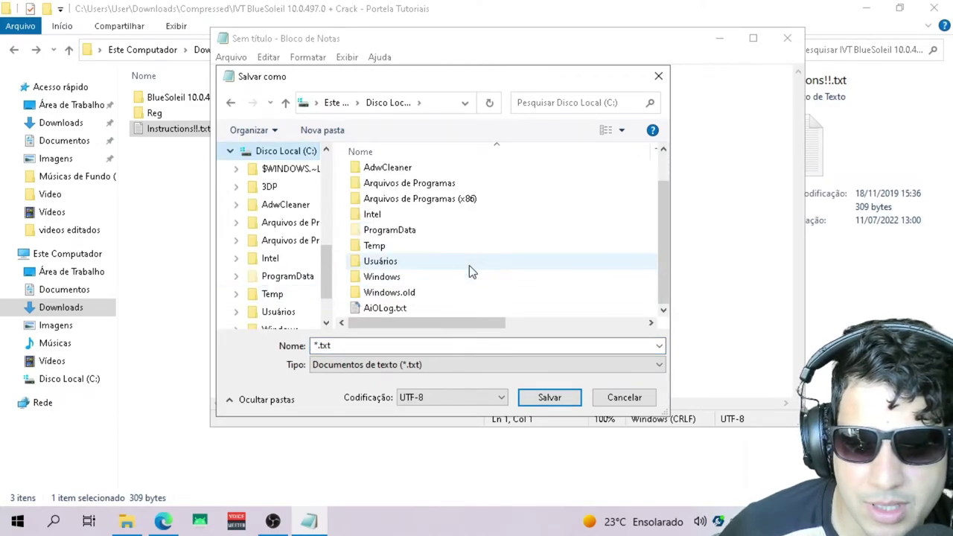
pyautogui.doubleClick(396, 277)
# Go to System32\drivers\etc within the Windows folder and list all file types (*.*).
pyautogui.click(388, 253)
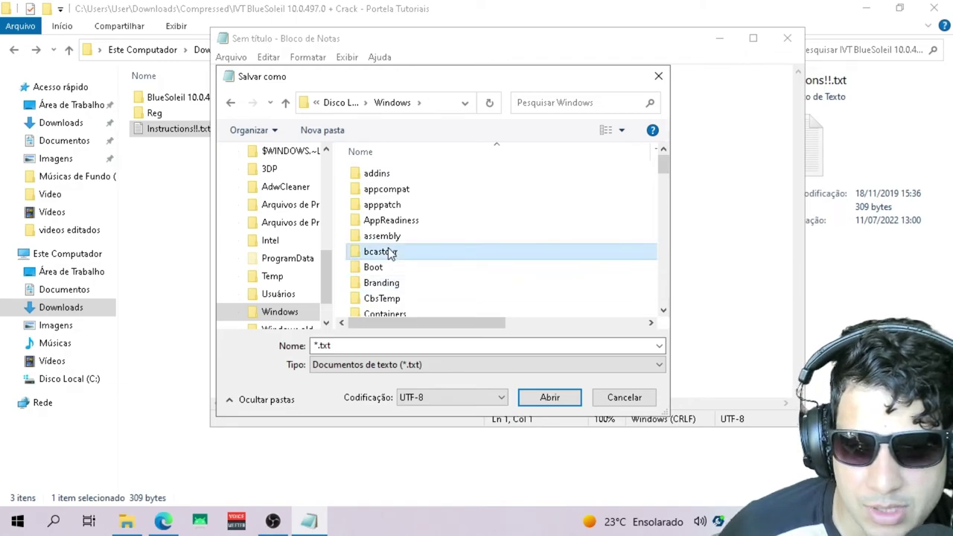
pyautogui.scroll(-15, 383, 247)
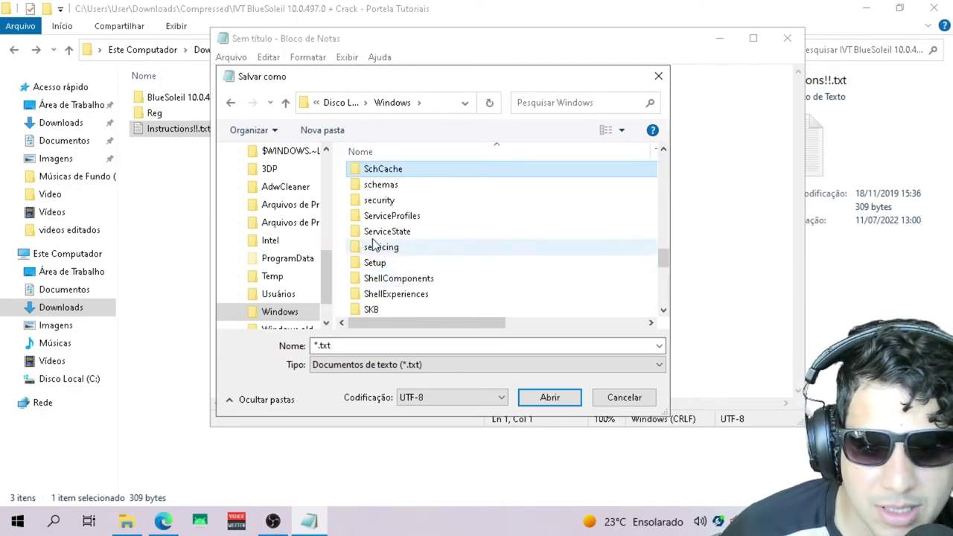
pyautogui.scroll(1, 395, 264)
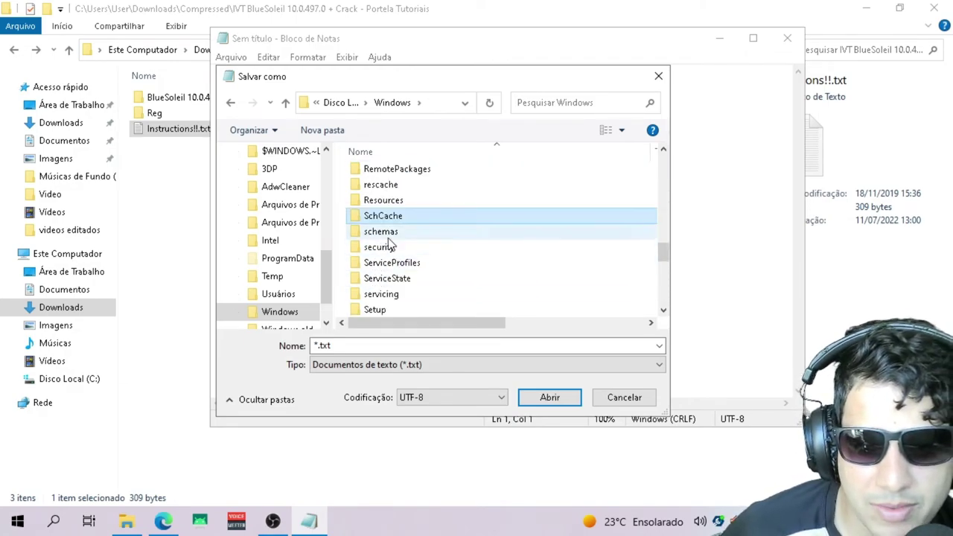
pyautogui.scroll(-3, 390, 257)
pyautogui.scroll(-1, 390, 257)
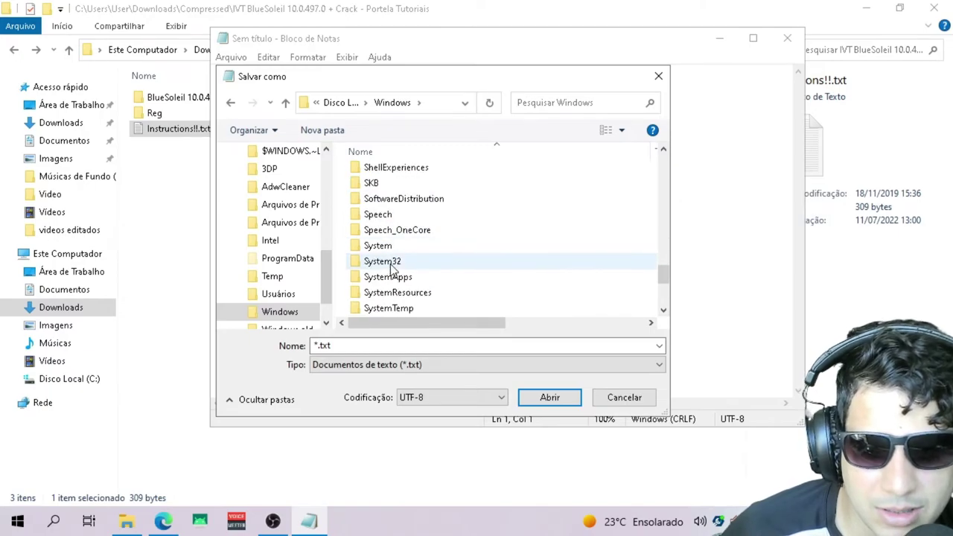
pyautogui.doubleClick(390, 264)
pyautogui.click(376, 272)
pyautogui.press('d')
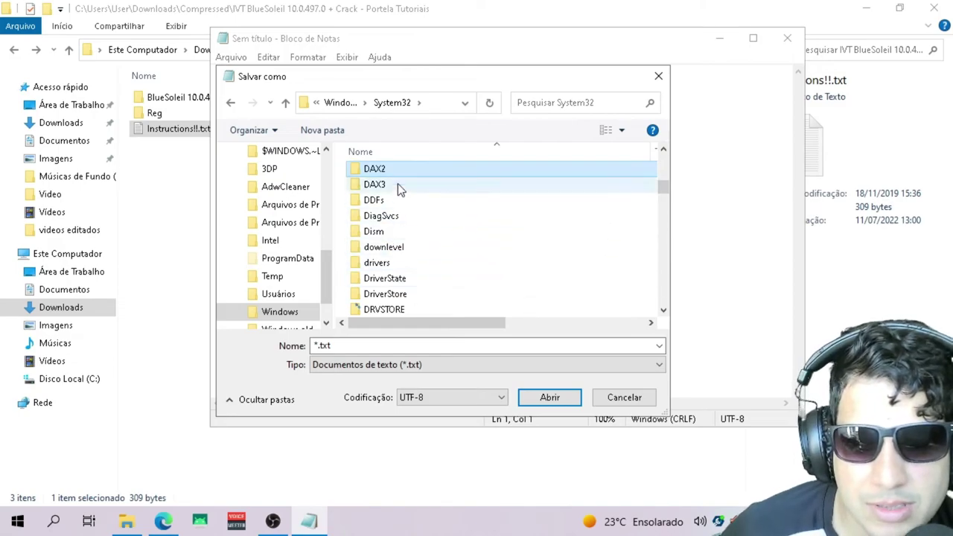
pyautogui.doubleClick(390, 261)
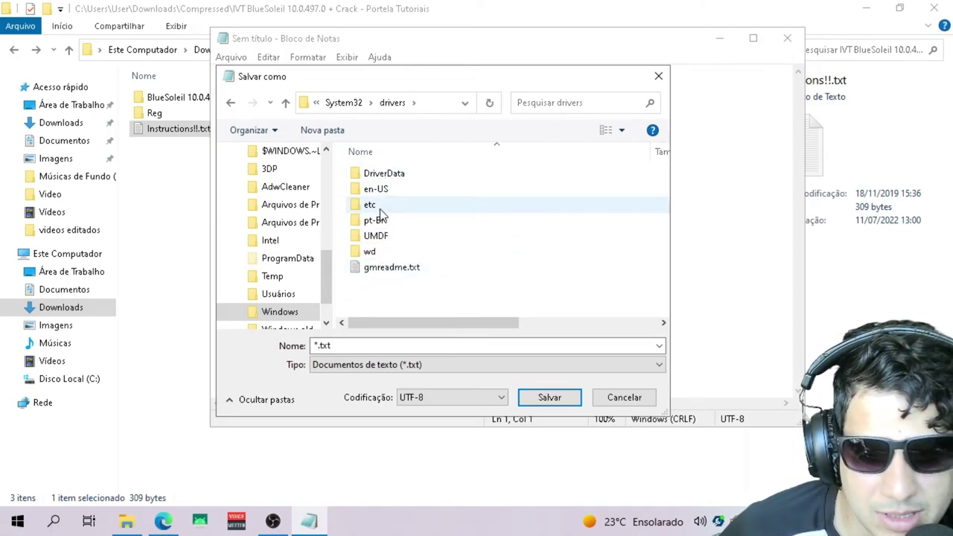
pyautogui.doubleClick(376, 206)
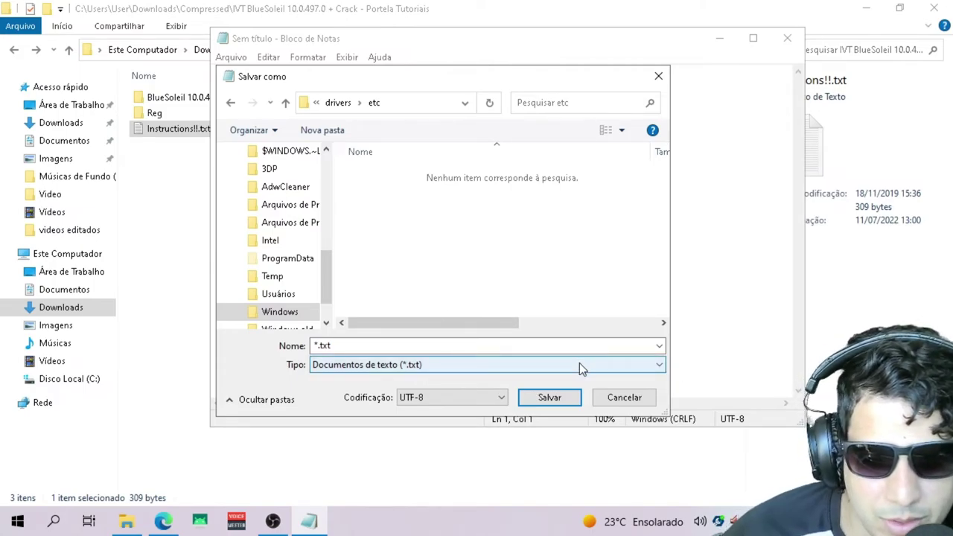
pyautogui.click(628, 368)
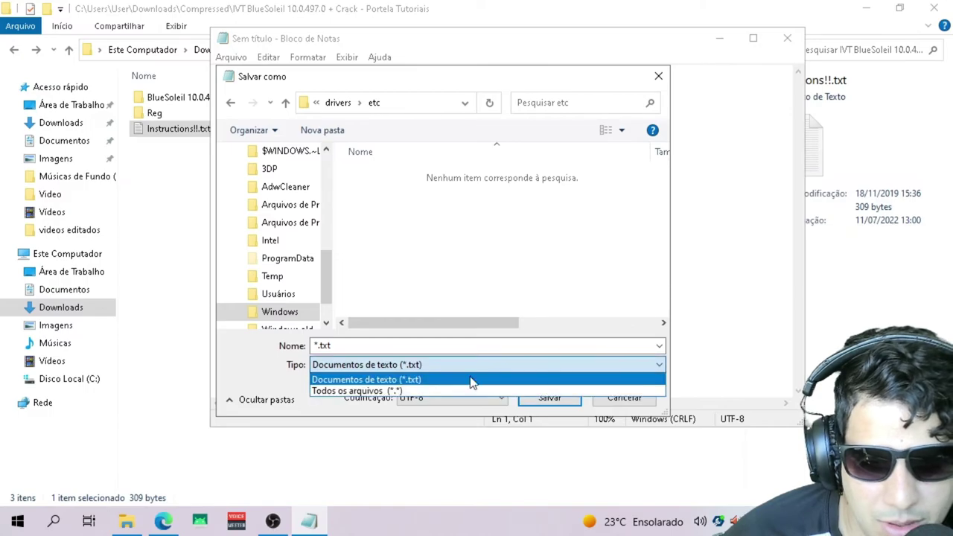
pyautogui.click(368, 392)
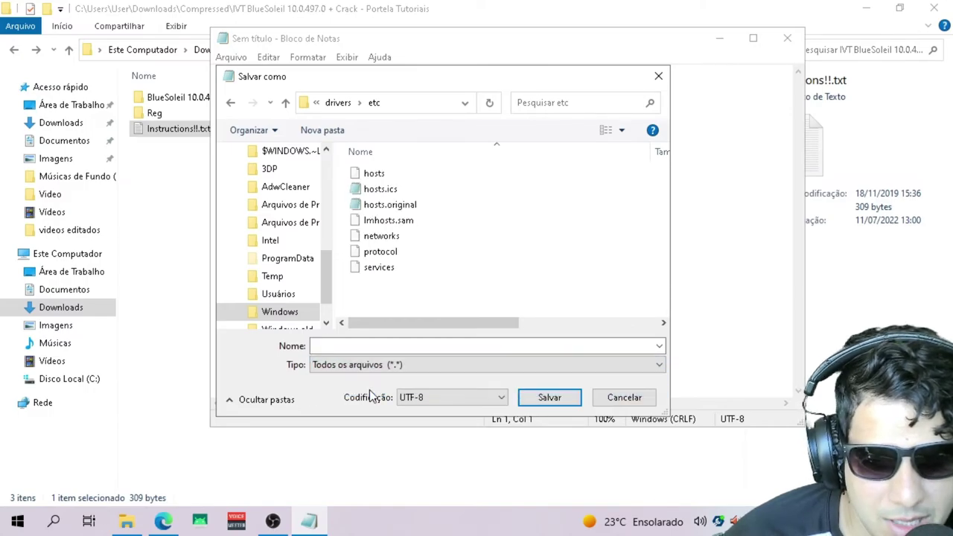
# Open the hosts file from the etc folder with Bloco de notas.
pyautogui.rightClick(366, 179)
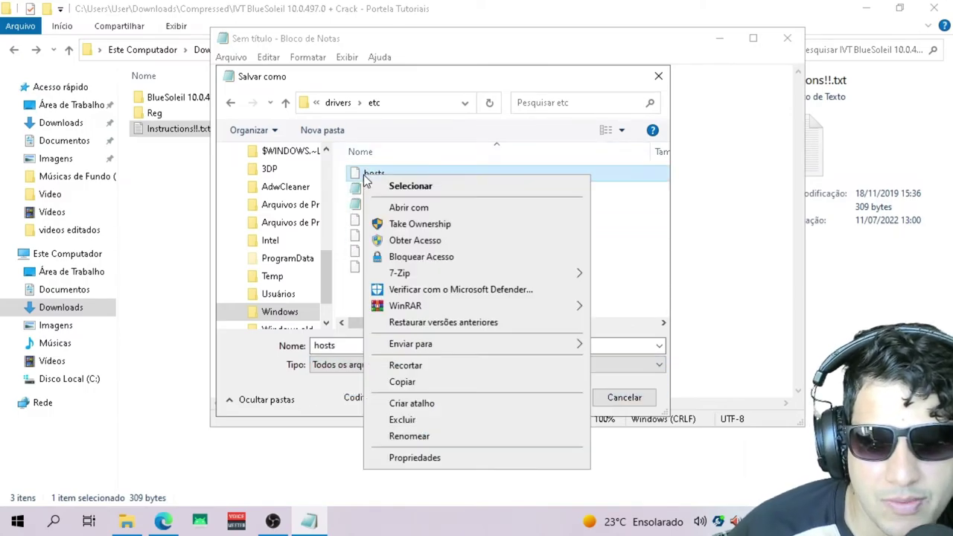
pyautogui.click(442, 213)
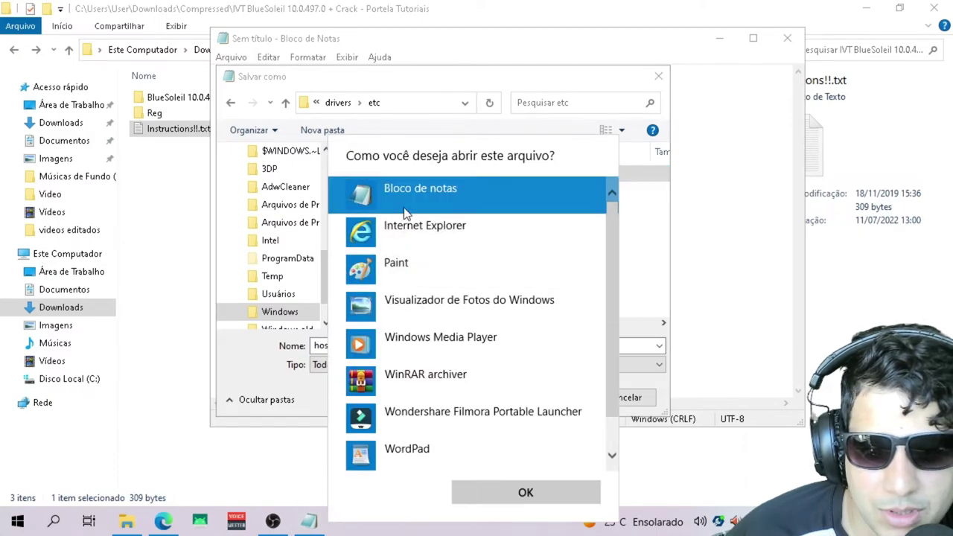
pyautogui.click(404, 193)
pyautogui.click(481, 493)
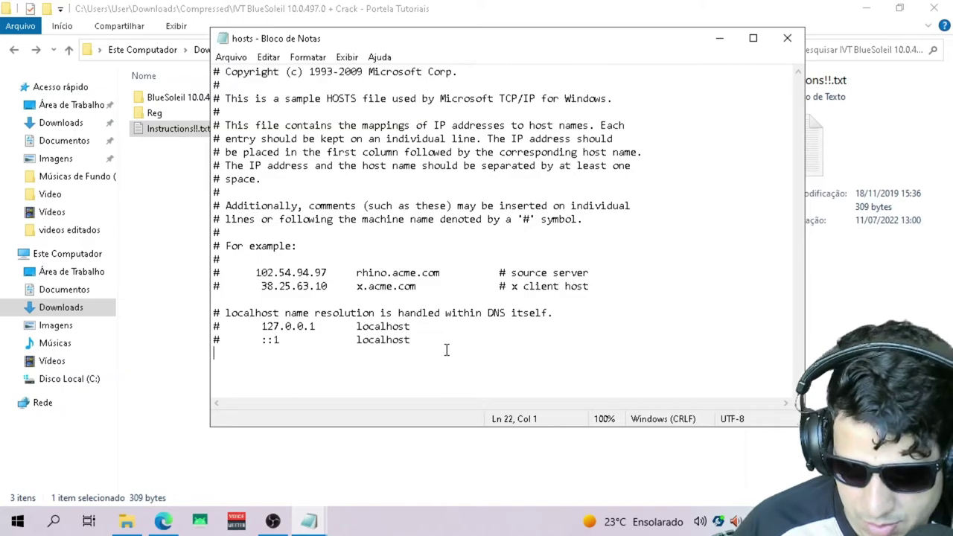
# Add the copied 127.0.0.1 bluesoleil.com lines on a new line at the end of the hosts file.
pyautogui.press('Return')
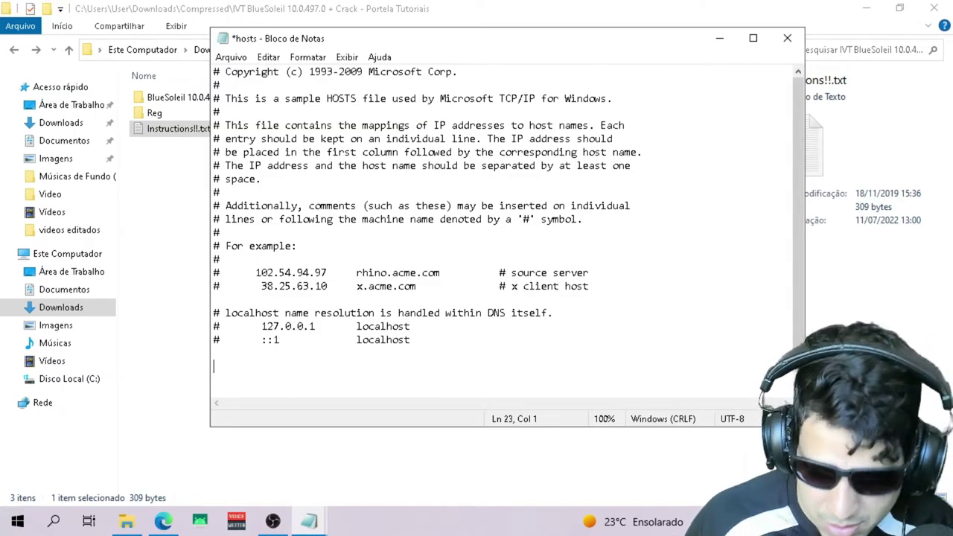
pyautogui.hotkey('ctrl', 'v')
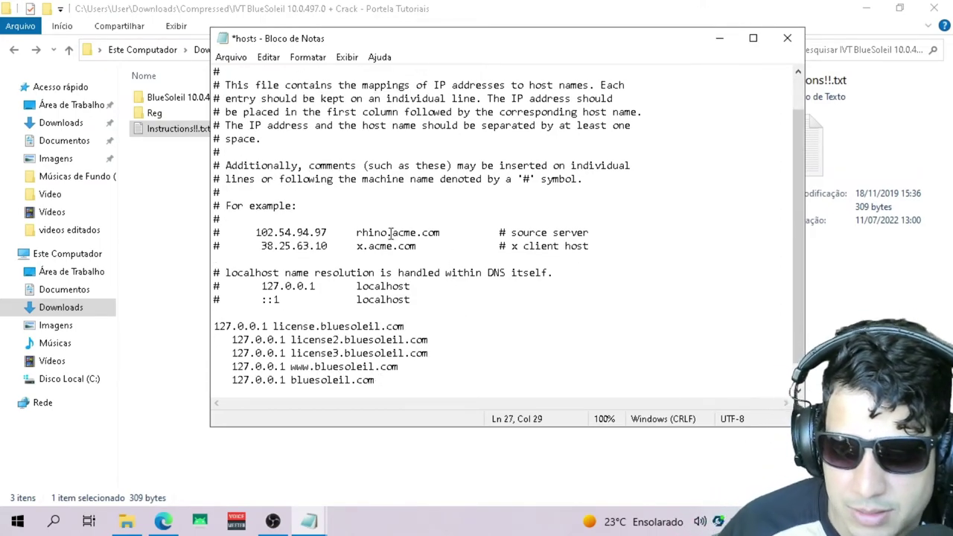
pyautogui.moveTo(306, 523)
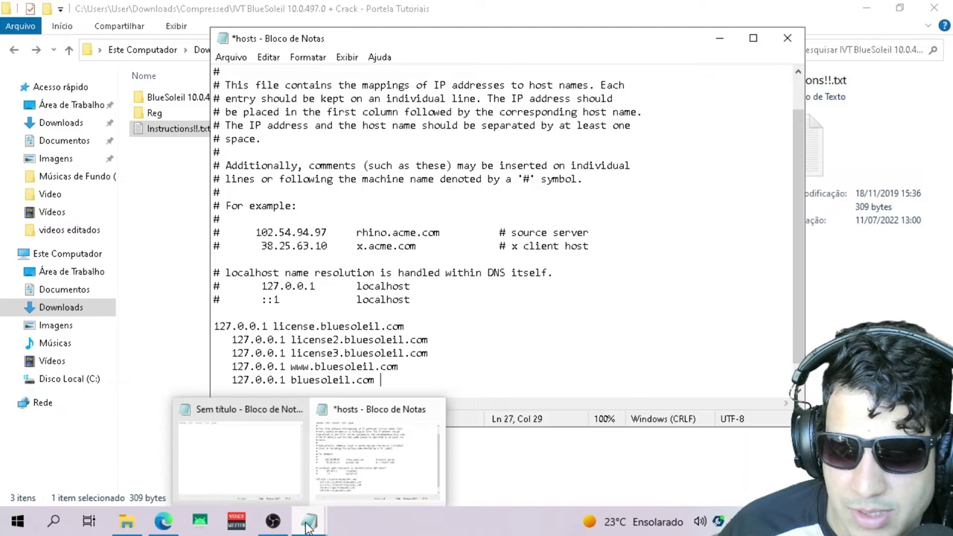
# Check the bluesoleil.com entries in Instructions!!.txt and indent the first added line in the hosts file to match.
pyautogui.doubleClick(159, 129)
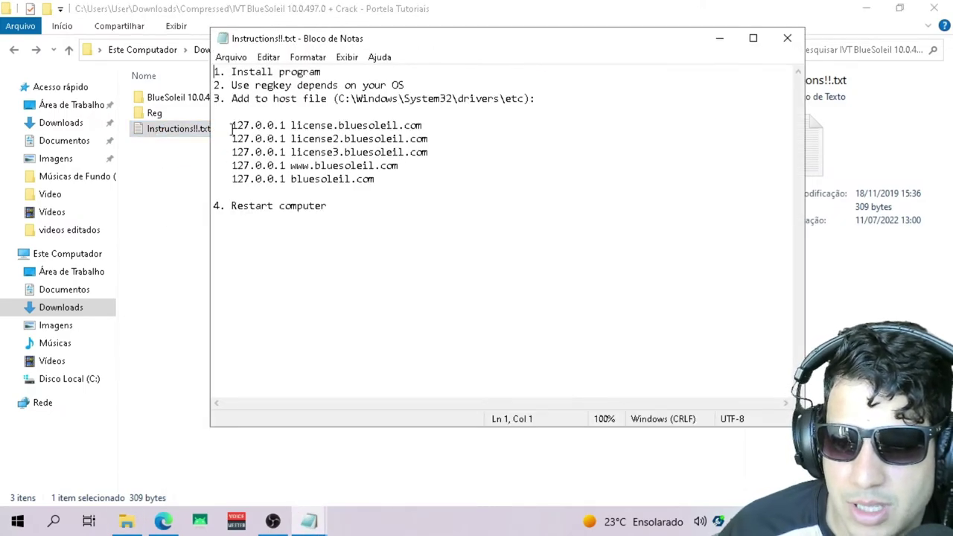
pyautogui.moveTo(309, 522)
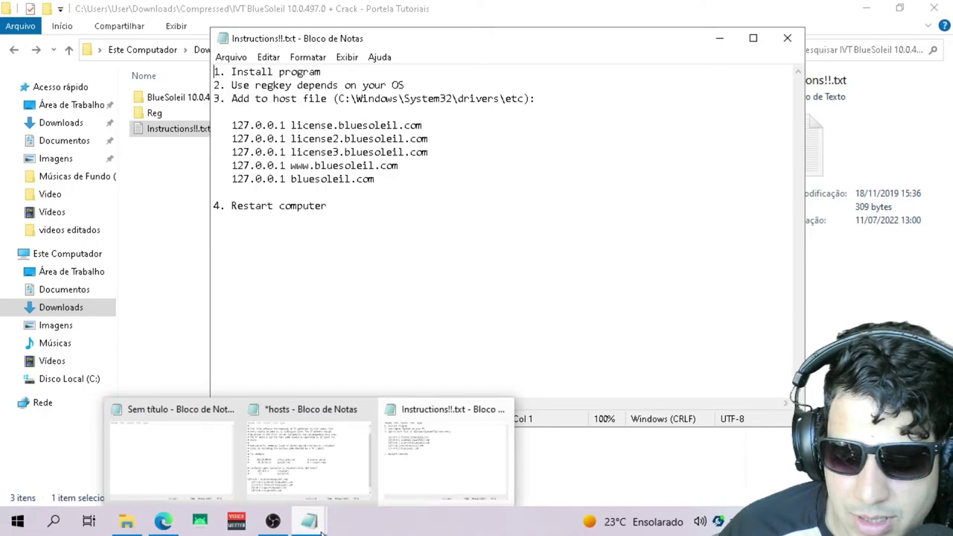
pyautogui.click(351, 471)
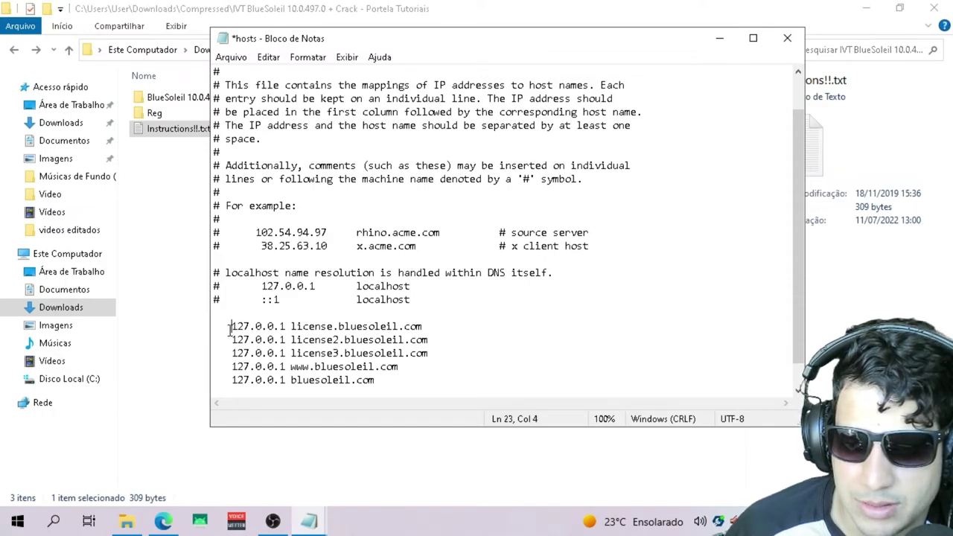
# Save the hosts file, close it and Instructions!!.txt, and open the Start menu.
pyautogui.click(231, 58)
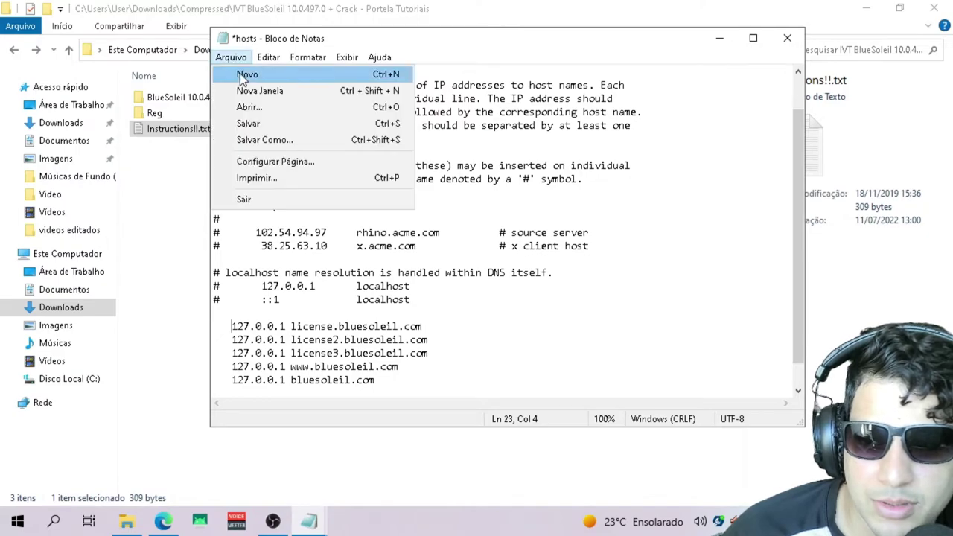
pyautogui.click(262, 125)
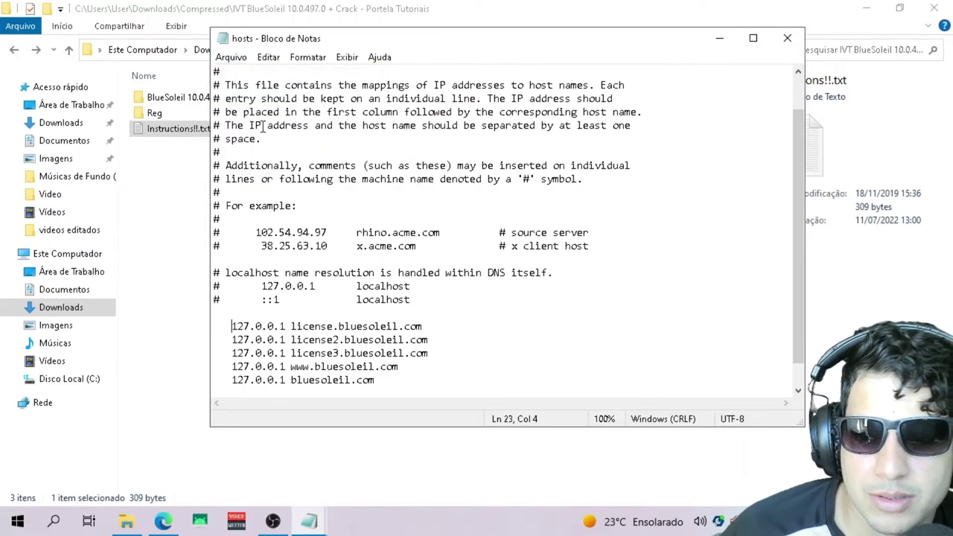
pyautogui.click(788, 41)
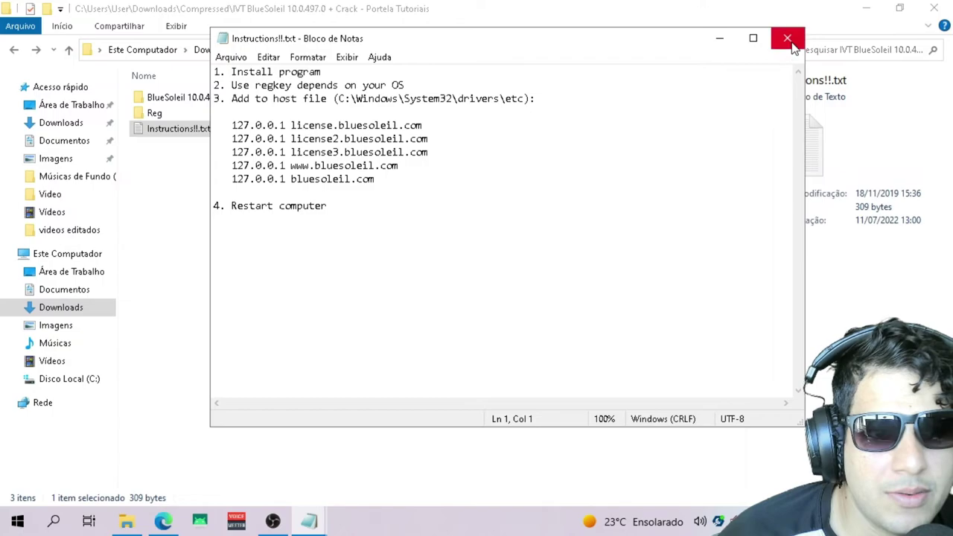
pyautogui.click(791, 43)
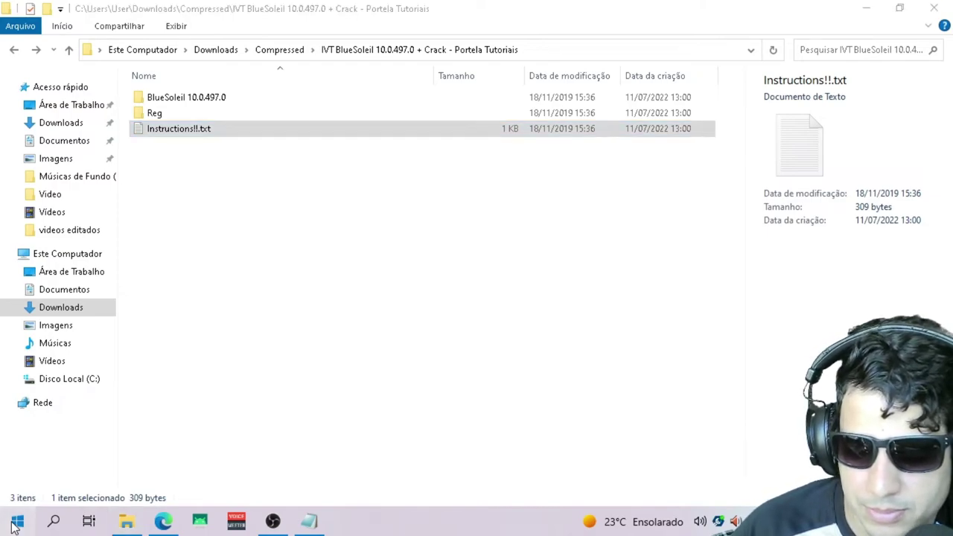
pyautogui.click(15, 525)
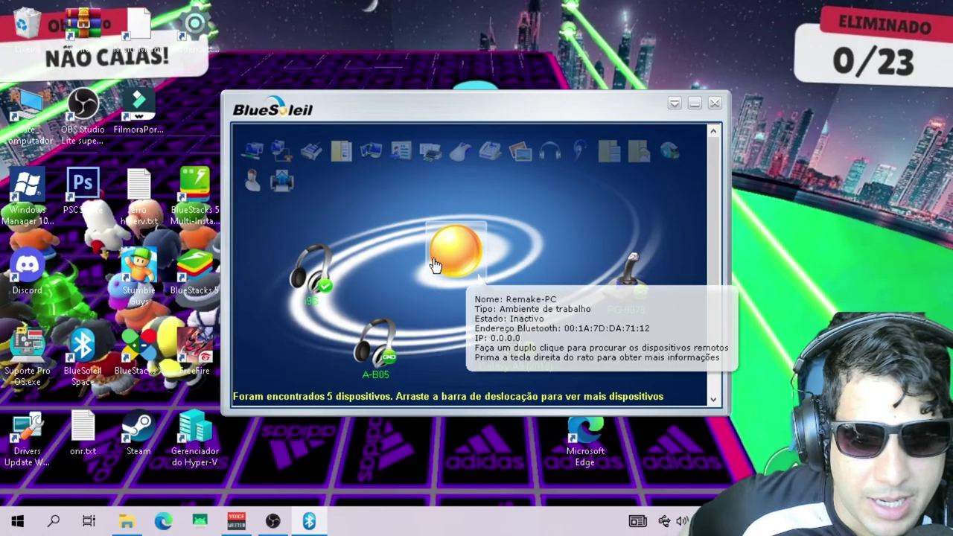
# Switch to BlueSoleil and start a search for Bluetooth devices from the central sun.
pyautogui.rightClick(428, 261)
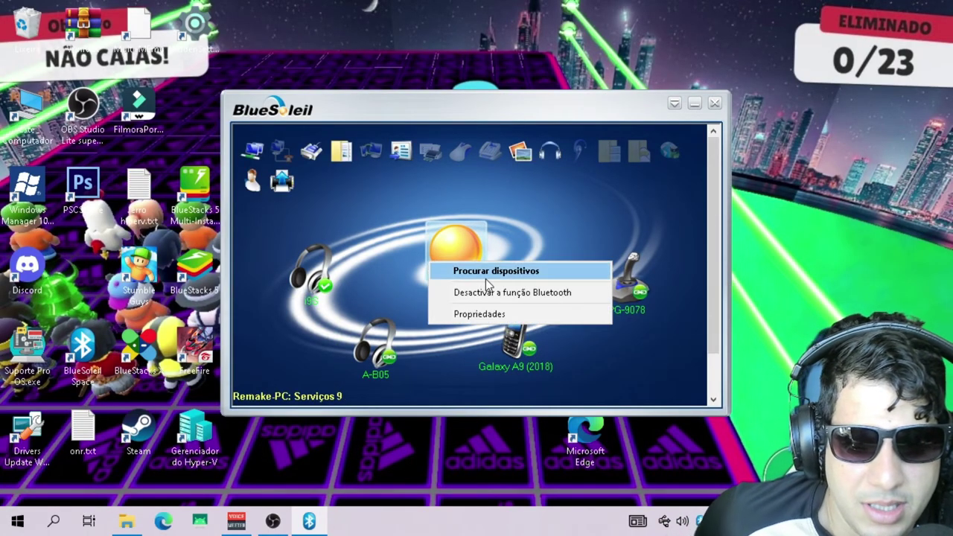
pyautogui.click(493, 273)
pyautogui.rightClick(443, 260)
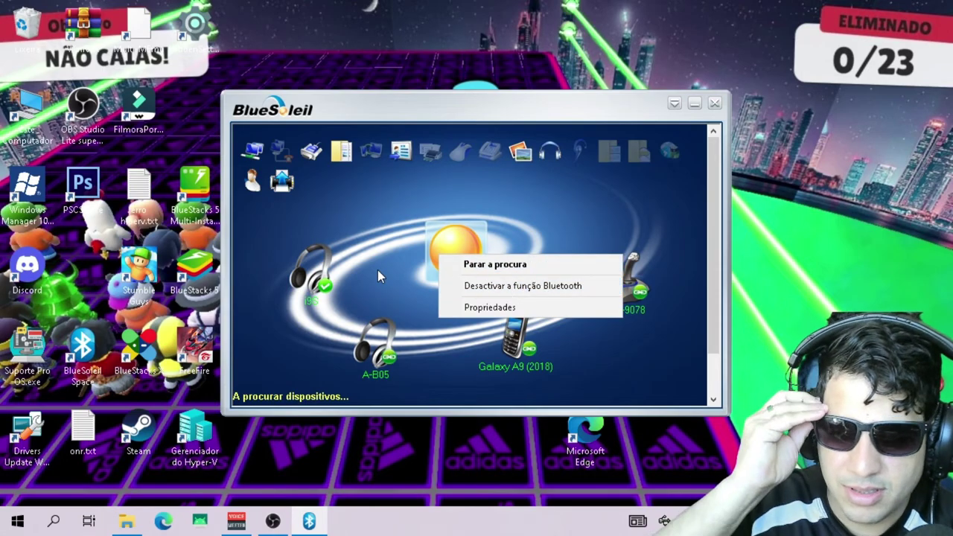
# Examine the actions available for the i9S headset, the Galaxy A9 (2018) phone and the PG-9078 joystick.
pyautogui.rightClick(308, 286)
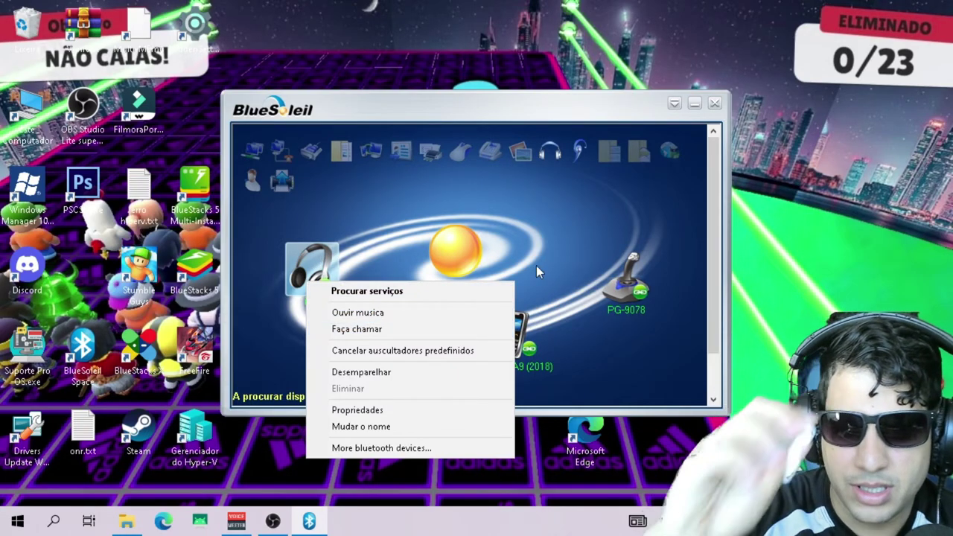
pyautogui.click(556, 253)
pyautogui.rightClick(513, 349)
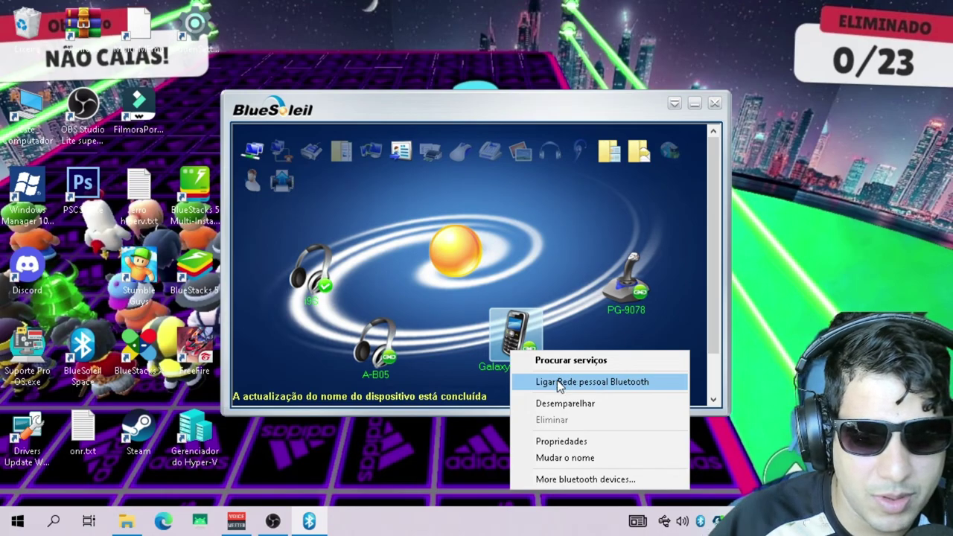
pyautogui.rightClick(614, 292)
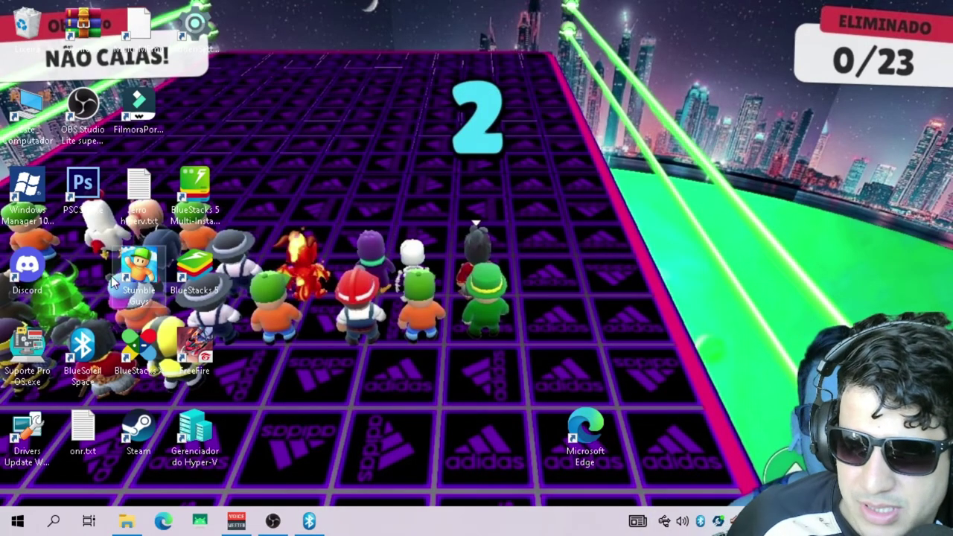
# Reopen BlueSoleil Space and set the Windows playback device to VoiceMeeter VAIO3 Input.
pyautogui.doubleClick(82, 356)
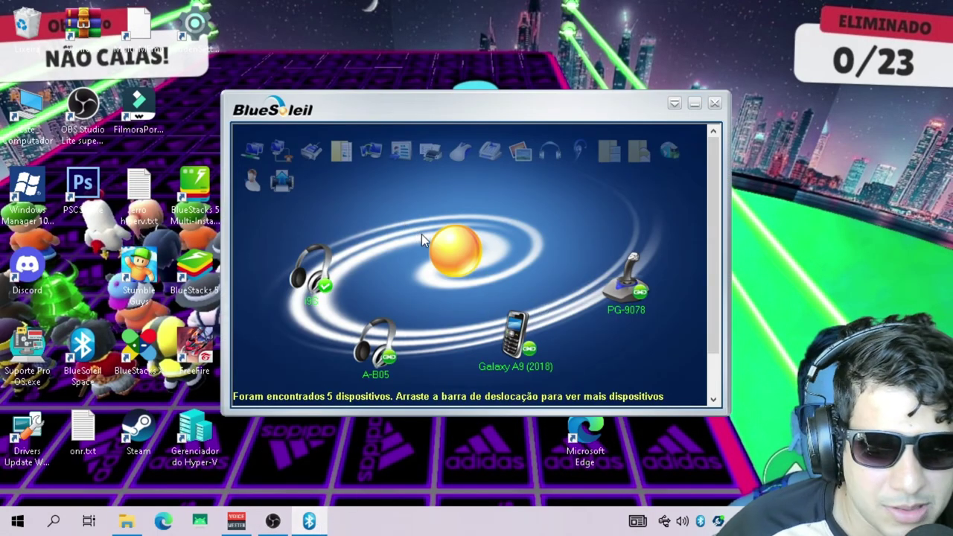
pyautogui.click(682, 521)
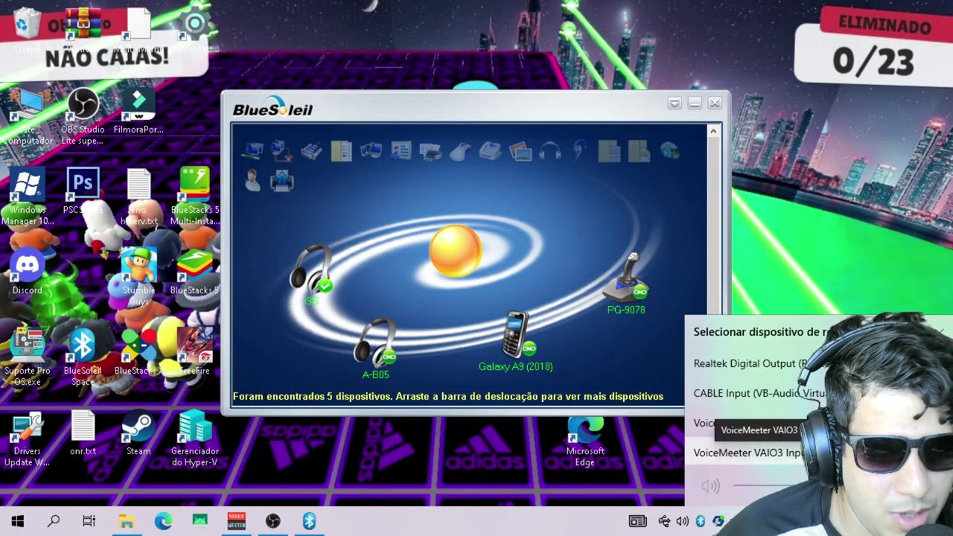
pyautogui.click(744, 453)
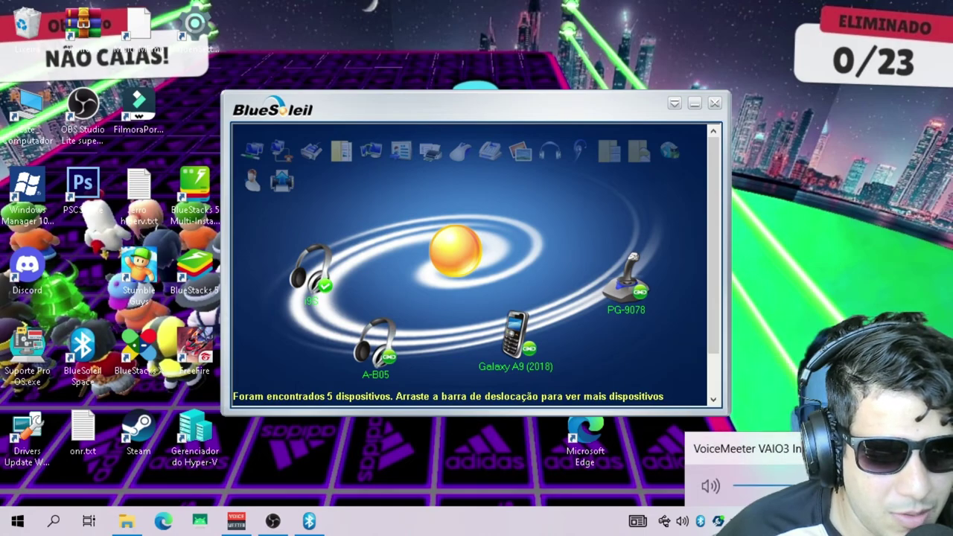
# Examine the playback and recording devices in the Windows Sound settings, including the Bluetooth Audio speakers and microphone, and close the dialog.
pyautogui.rightClick(682, 521)
pyautogui.click(732, 478)
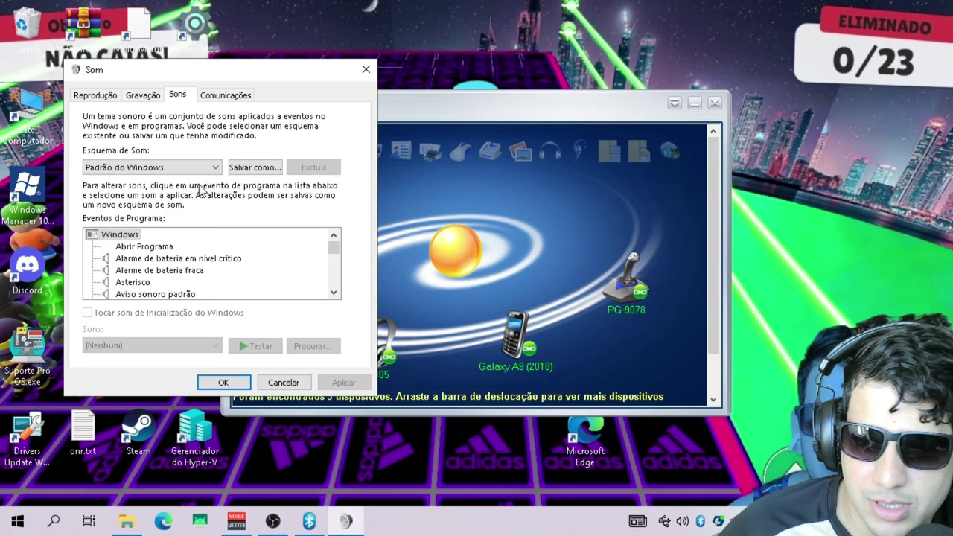
pyautogui.click(92, 96)
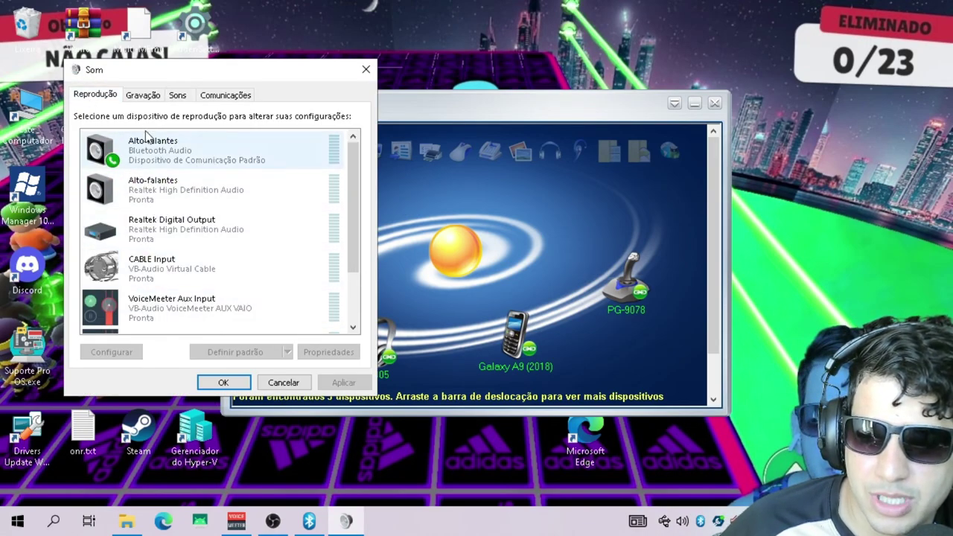
pyautogui.click(145, 95)
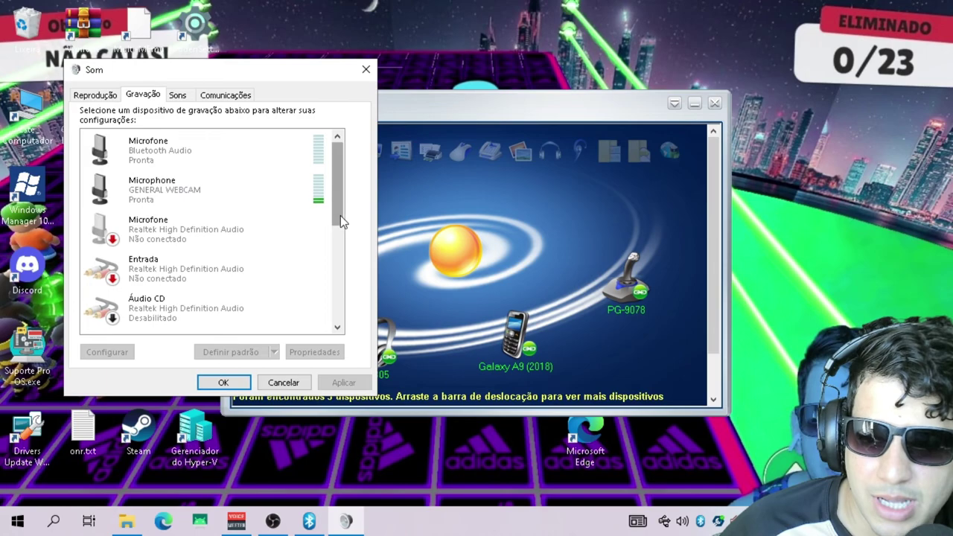
pyautogui.moveTo(340, 216); pyautogui.dragTo(335, 333)
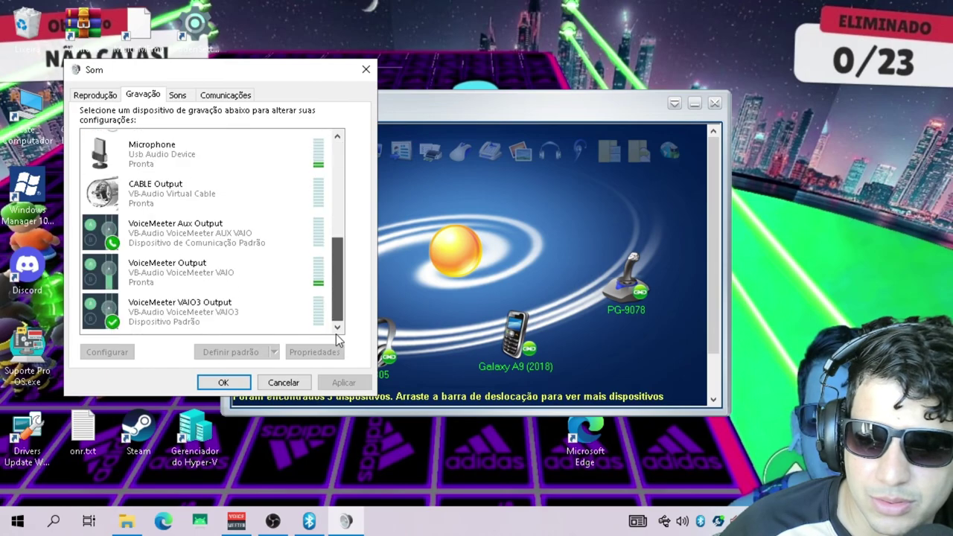
pyautogui.click(97, 98)
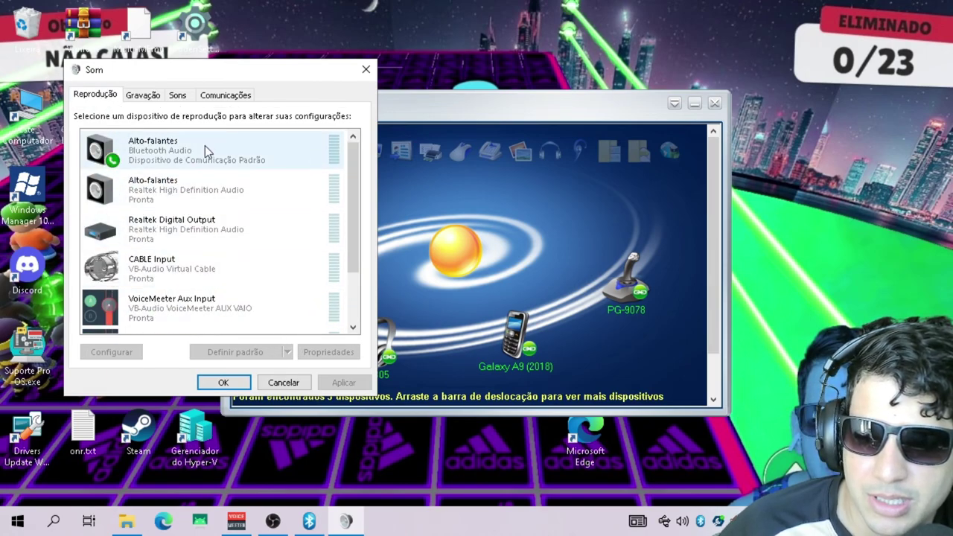
pyautogui.moveTo(357, 233); pyautogui.dragTo(346, 157)
pyautogui.click(143, 95)
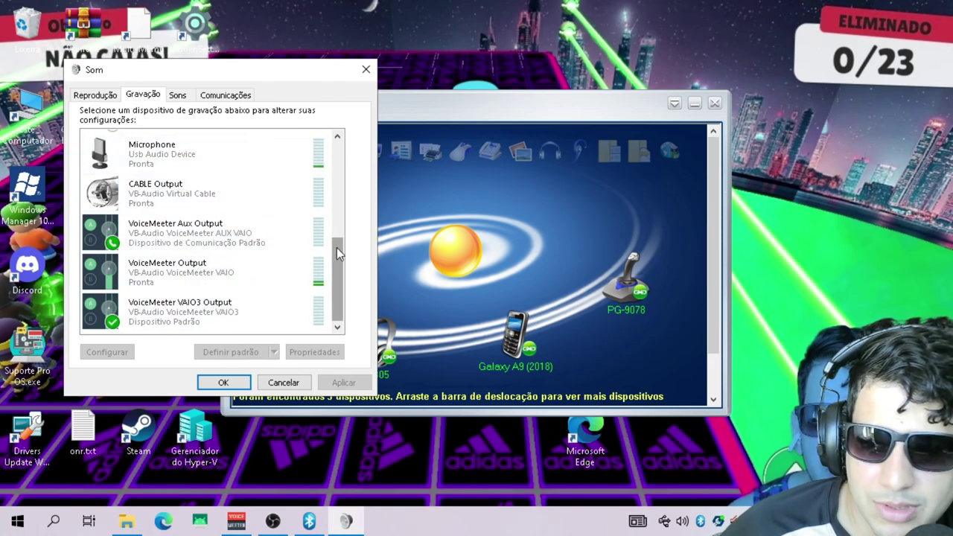
pyautogui.moveTo(342, 265); pyautogui.dragTo(339, 150)
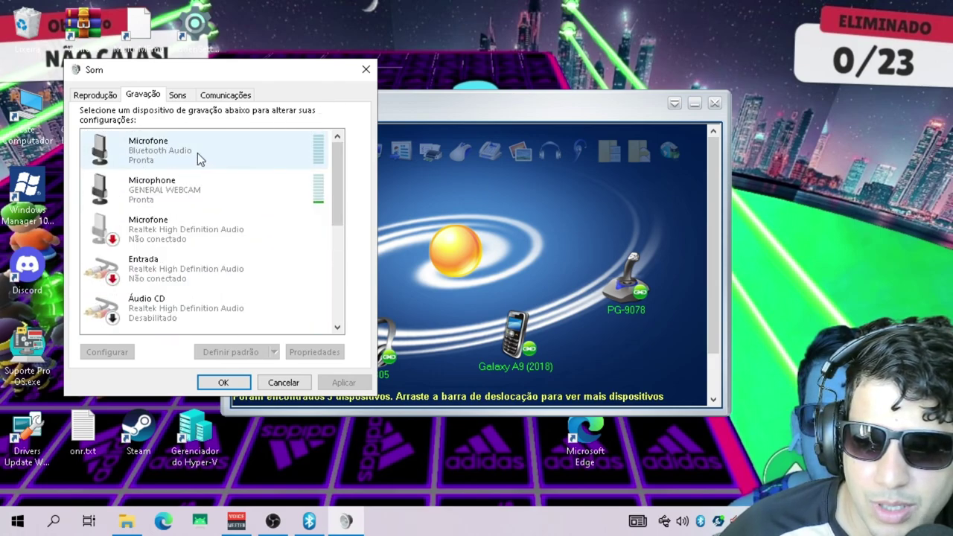
pyautogui.click(223, 382)
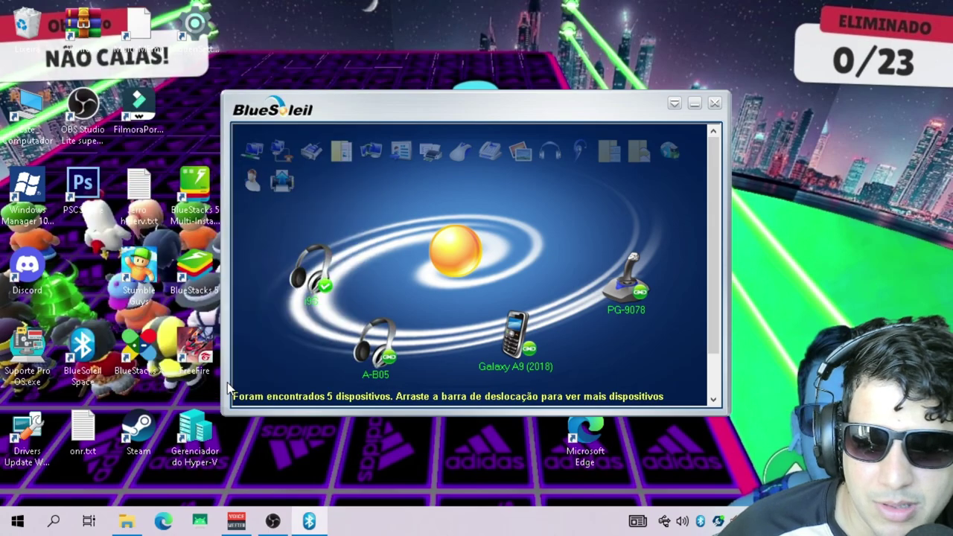